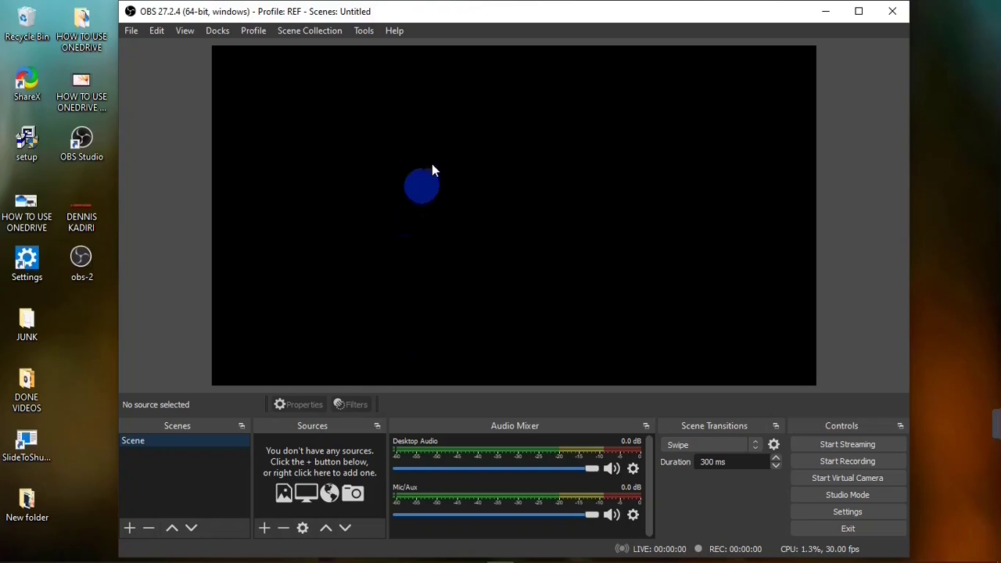
- Run the Auto-Configuration Wizard and choose to optimize just for recording, without streaming
click(365, 37)
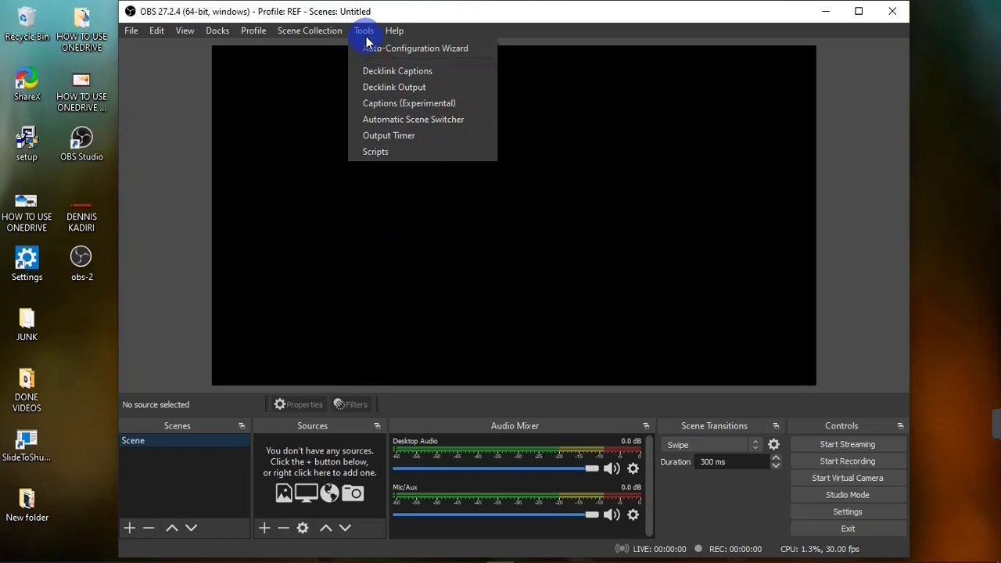
click(387, 36)
mouse_move(360, 31)
click(368, 48)
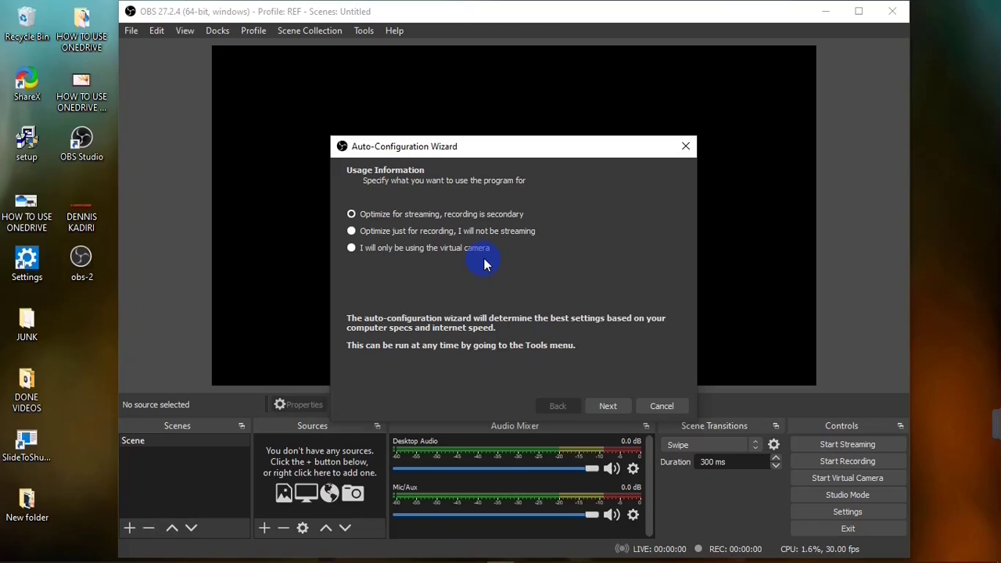
click(352, 230)
click(610, 406)
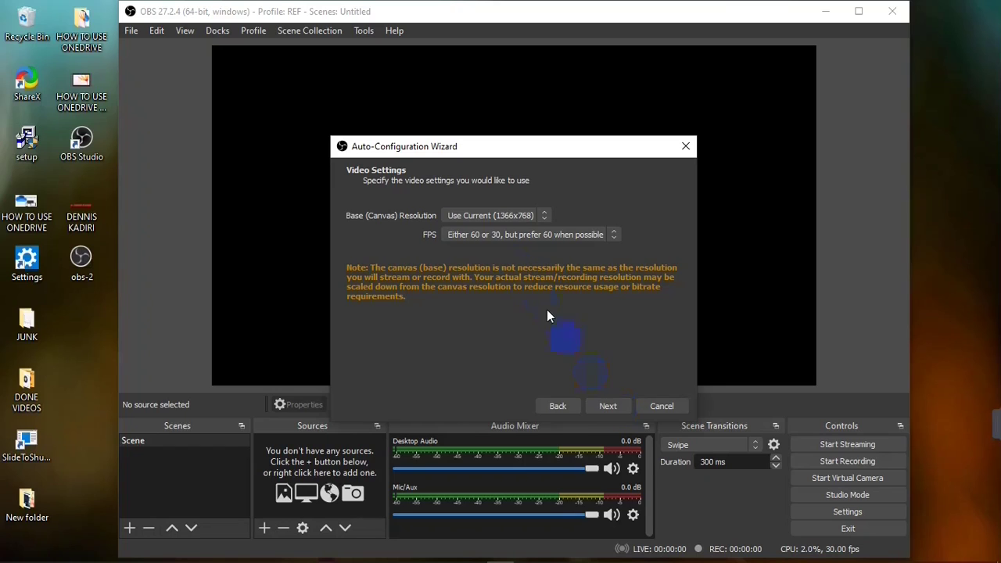
- Set the wizard's base canvas resolution to Display 1 (1366x768) and FPS to 30, and apply the resulting settings
click(501, 220)
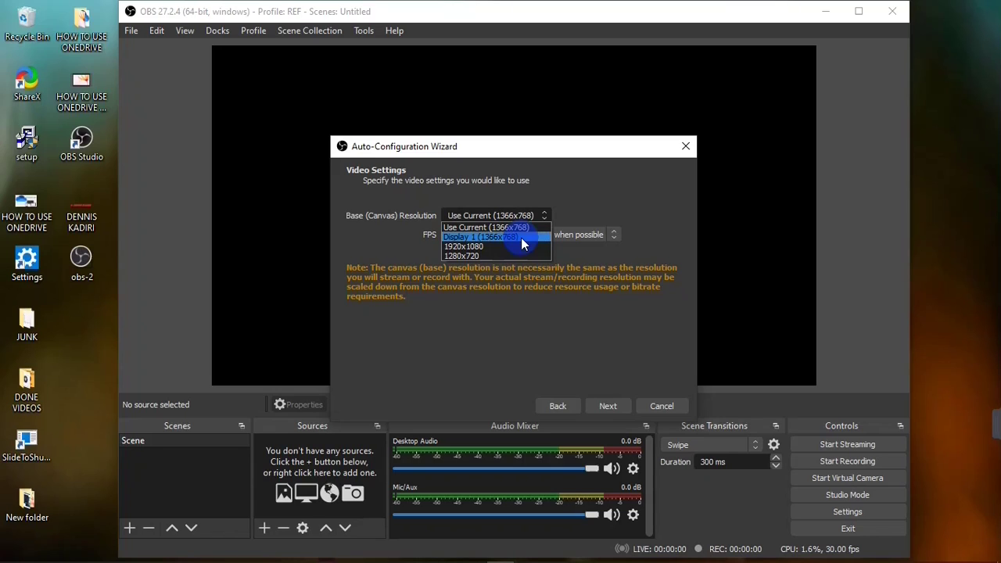
click(491, 237)
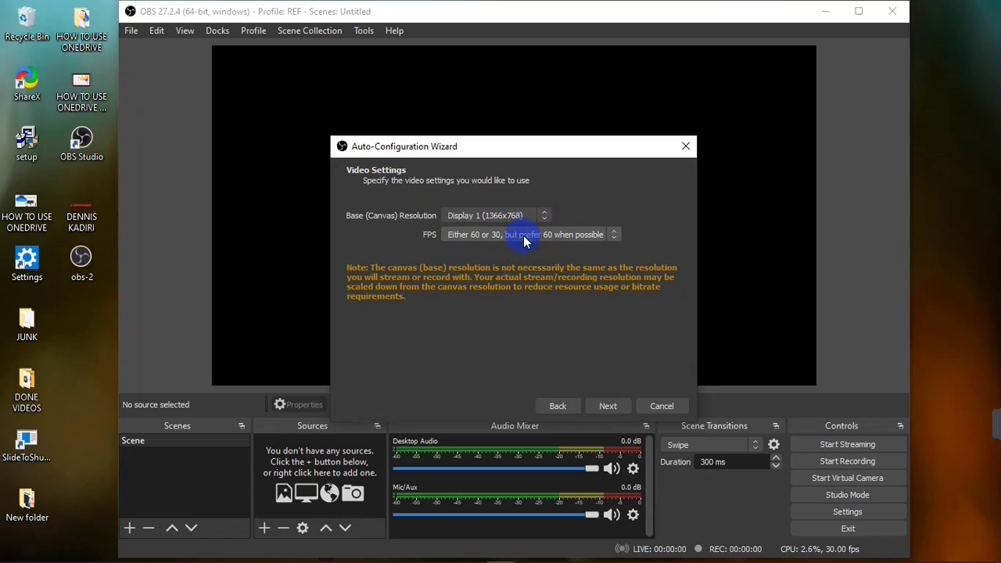
click(526, 237)
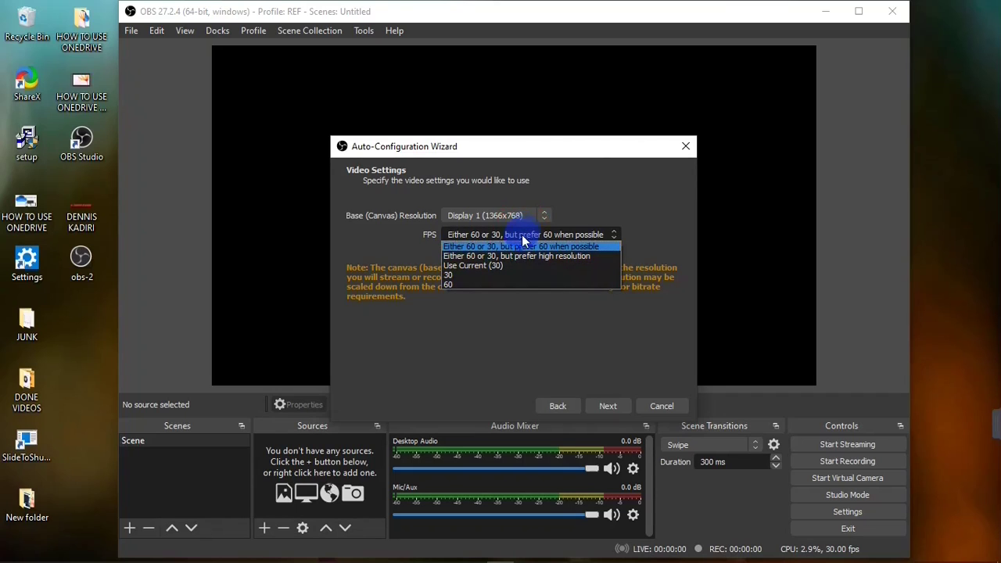
click(472, 277)
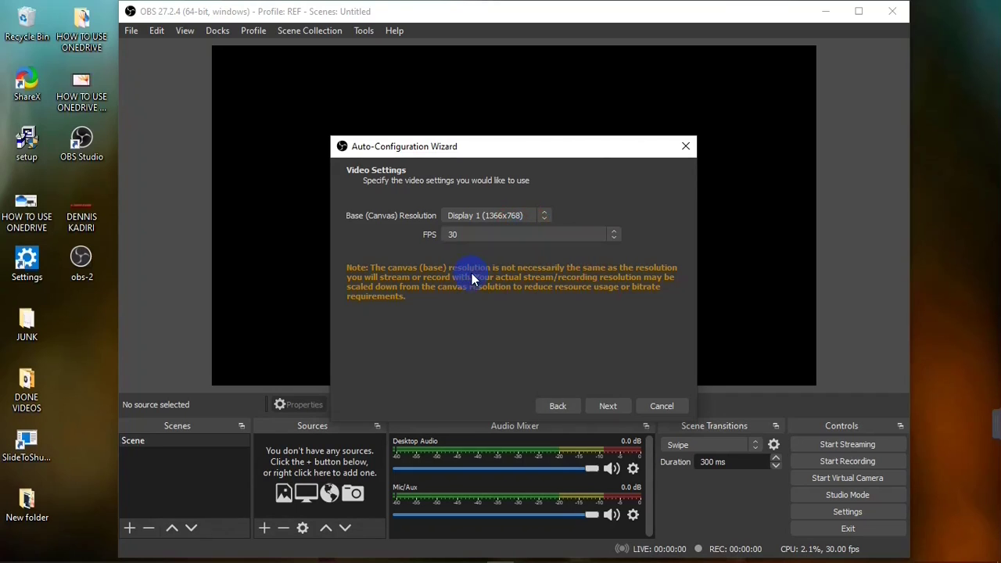
click(610, 406)
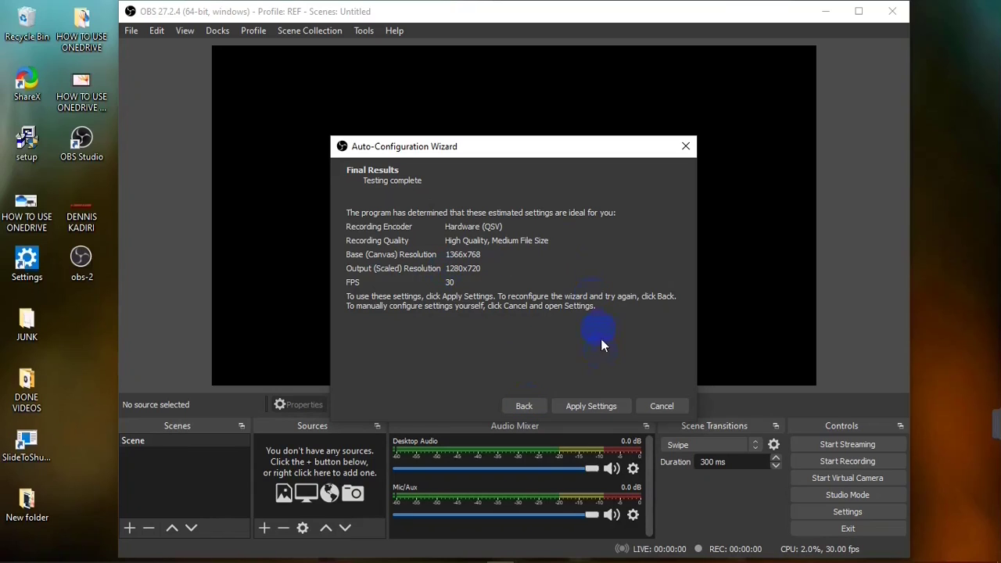
click(579, 408)
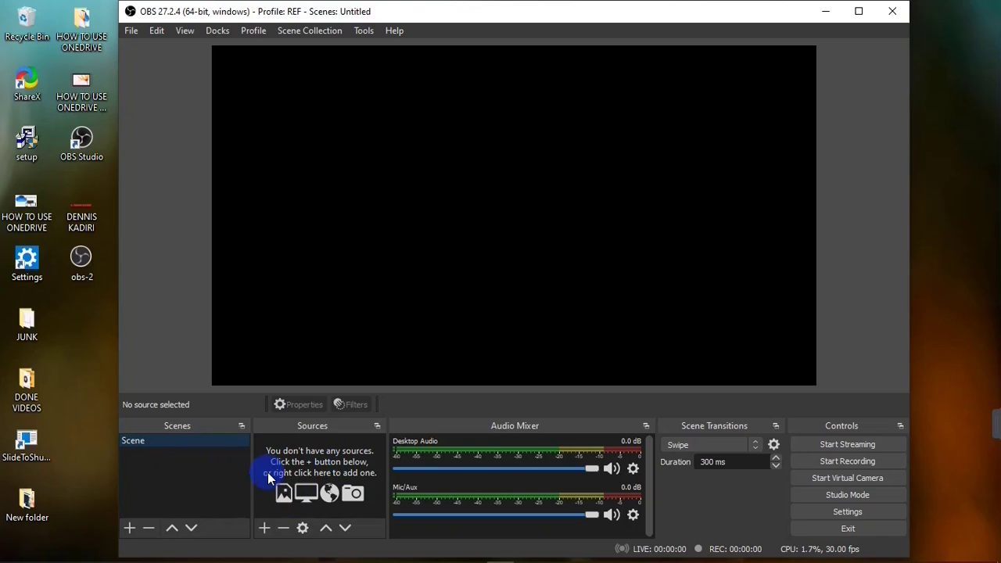
- Add a Display Capture source named SCREEN RECORDER that captures the primary monitor including the cursor
click(265, 529)
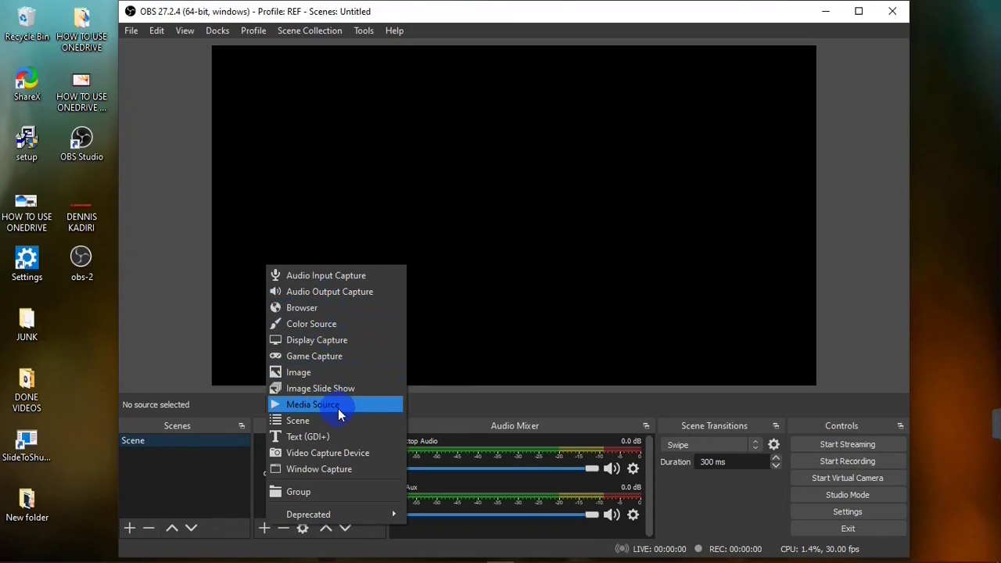
click(324, 342)
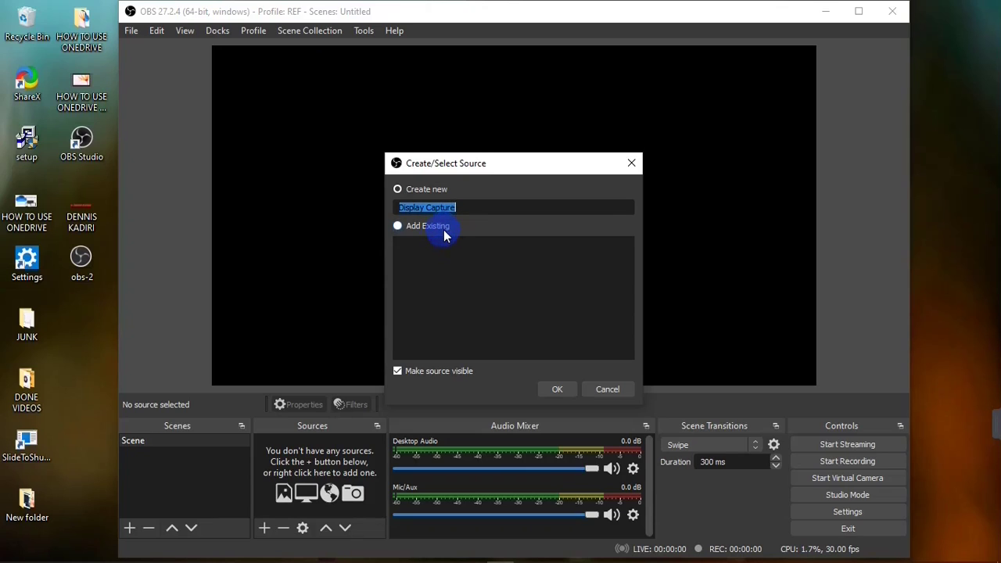
text(SCR)
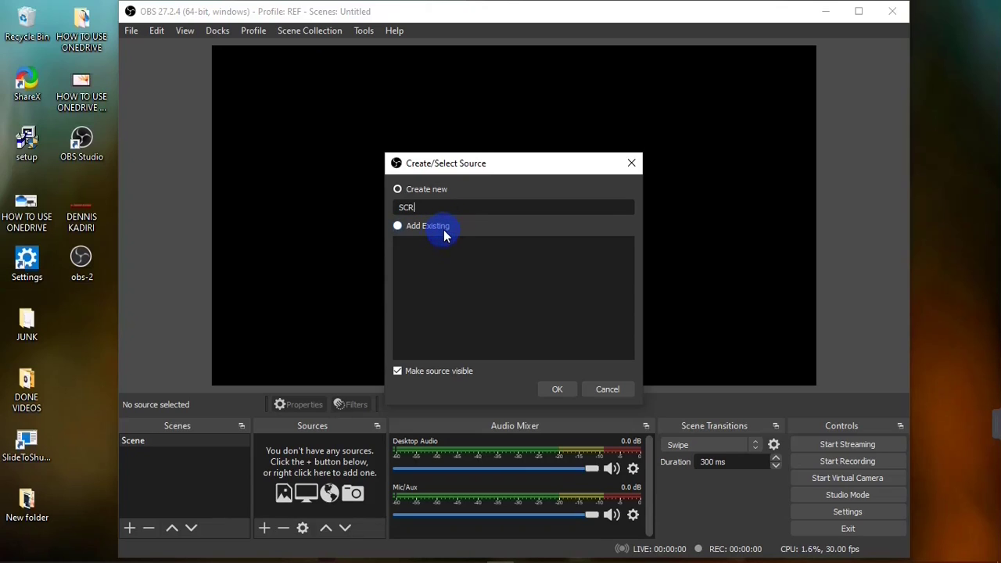
text(EEN RECORDER)
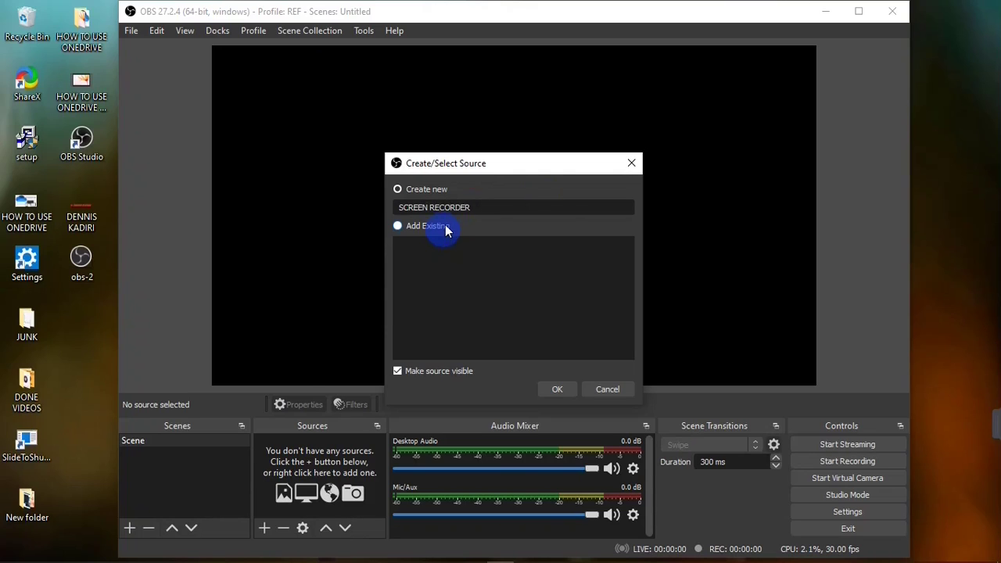
click(552, 391)
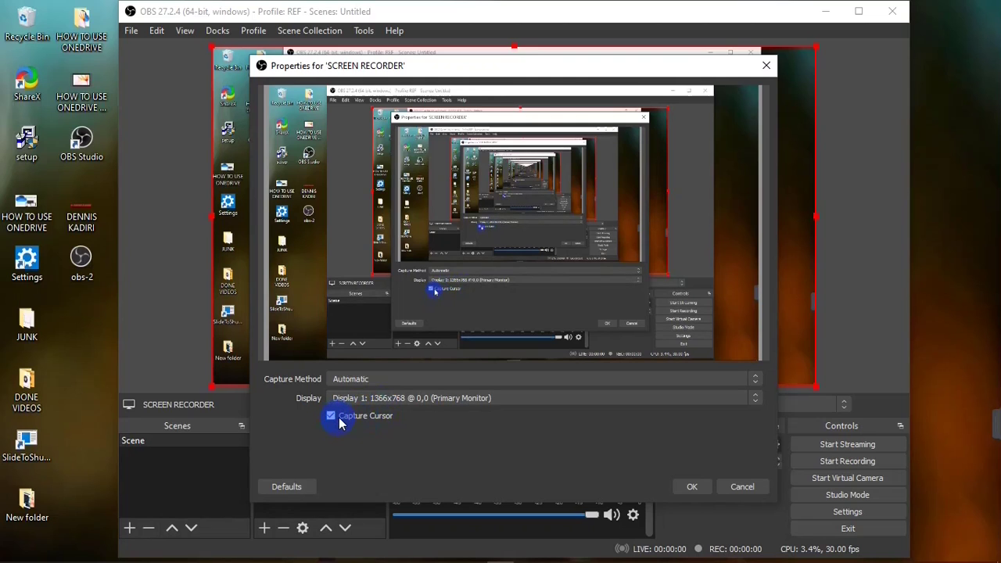
click(690, 485)
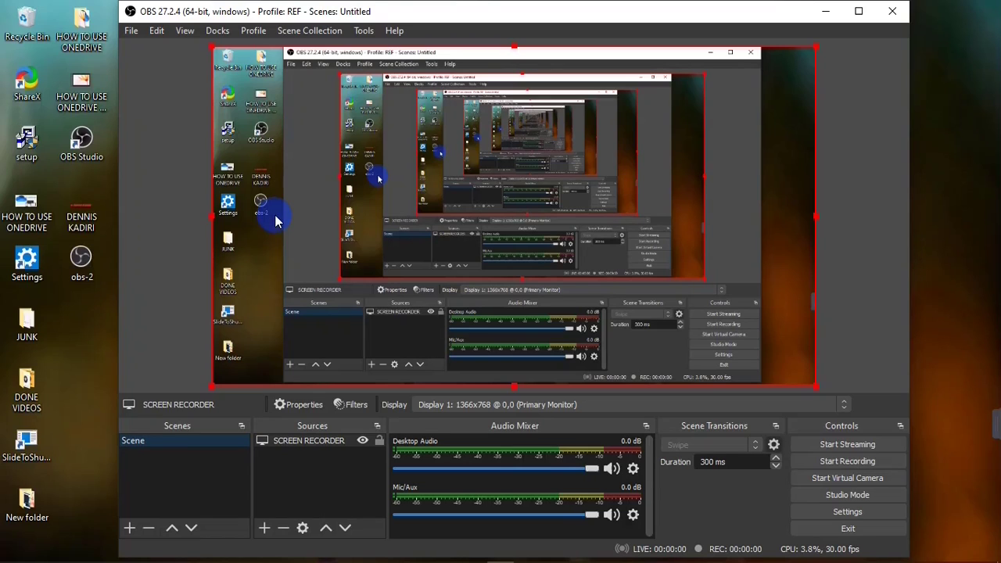
- Add an Audio Input Capture source named MICROPHONE that uses the Microphone (Realtek(R) Audio) device
click(262, 528)
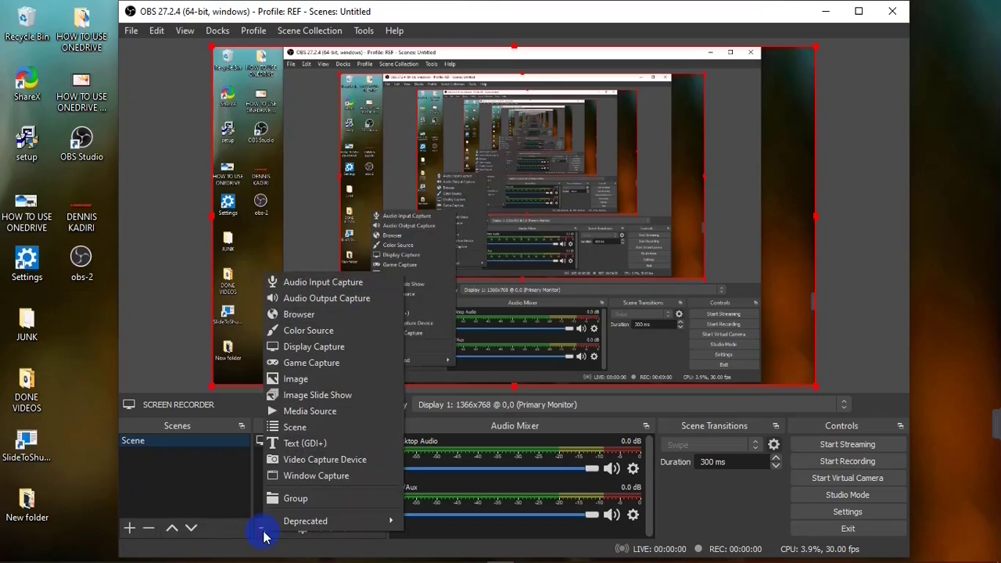
click(332, 290)
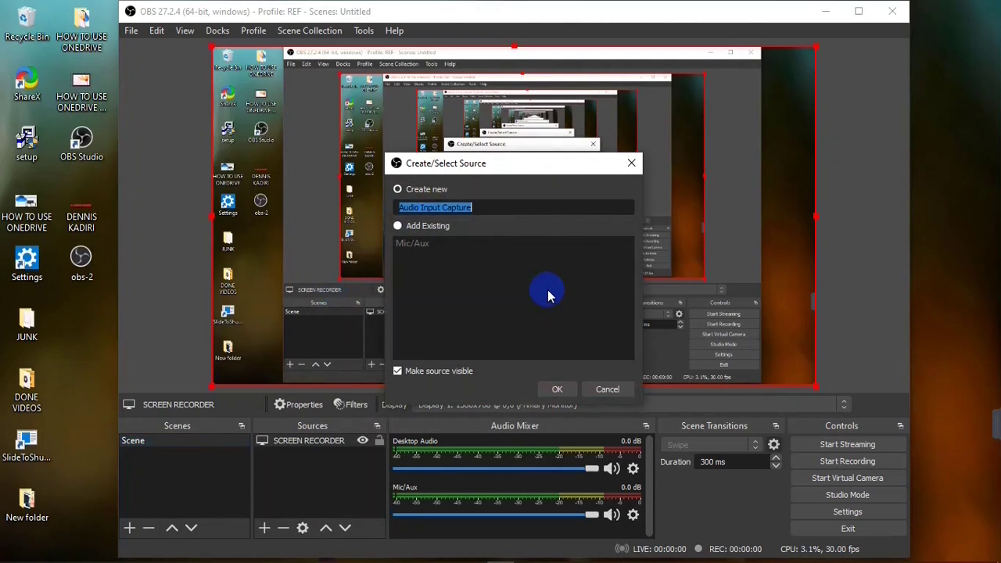
text(MICROPHONE)
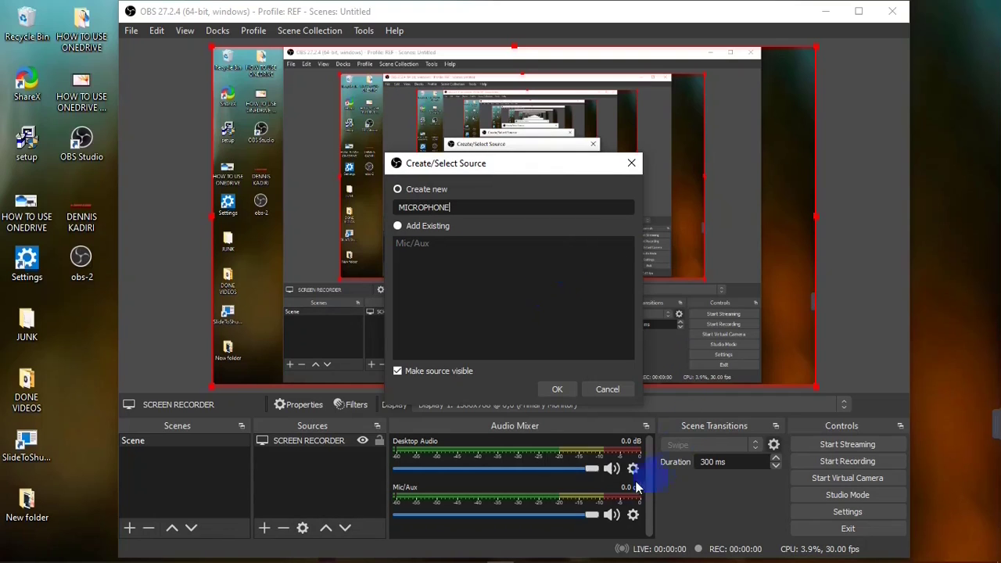
click(560, 394)
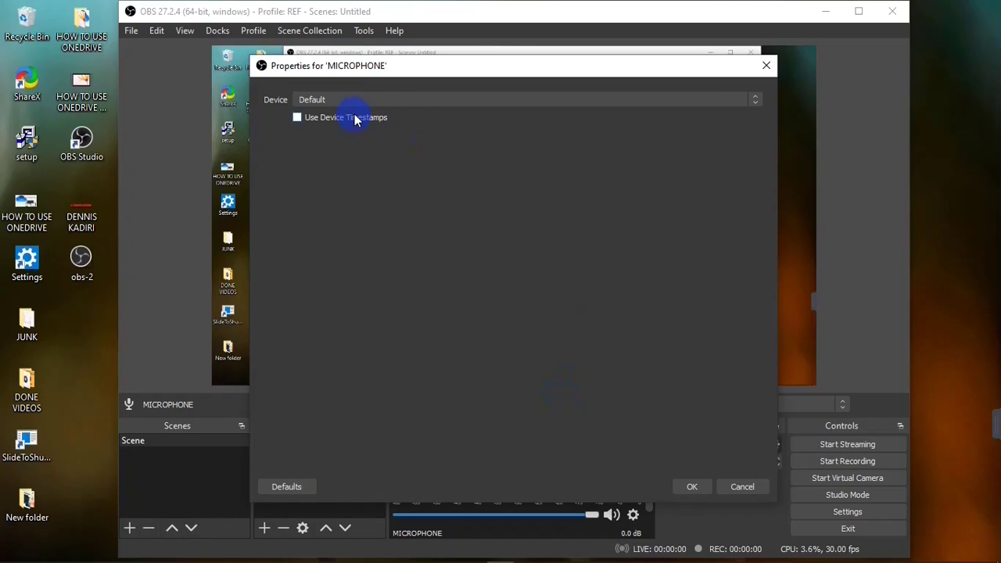
click(428, 100)
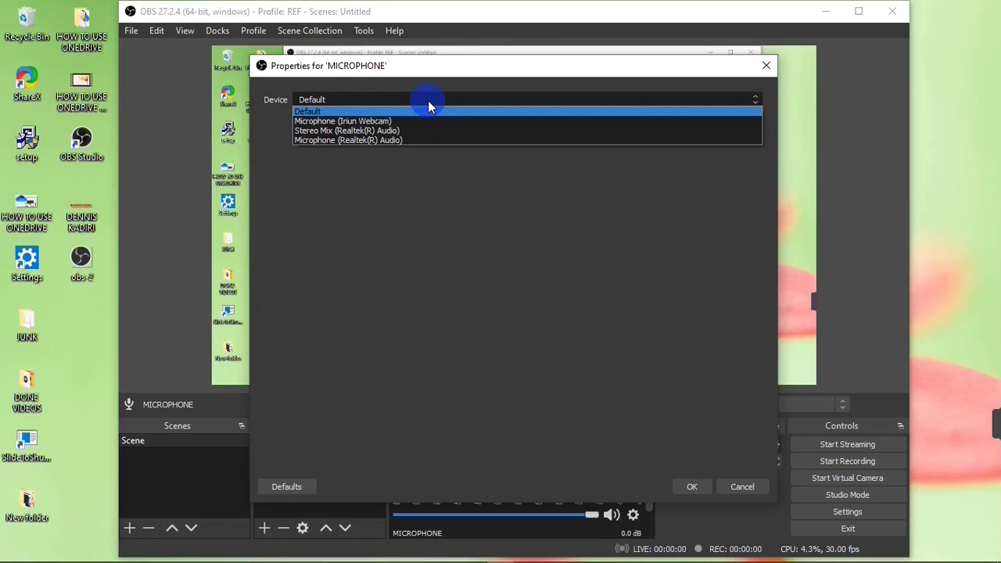
click(412, 140)
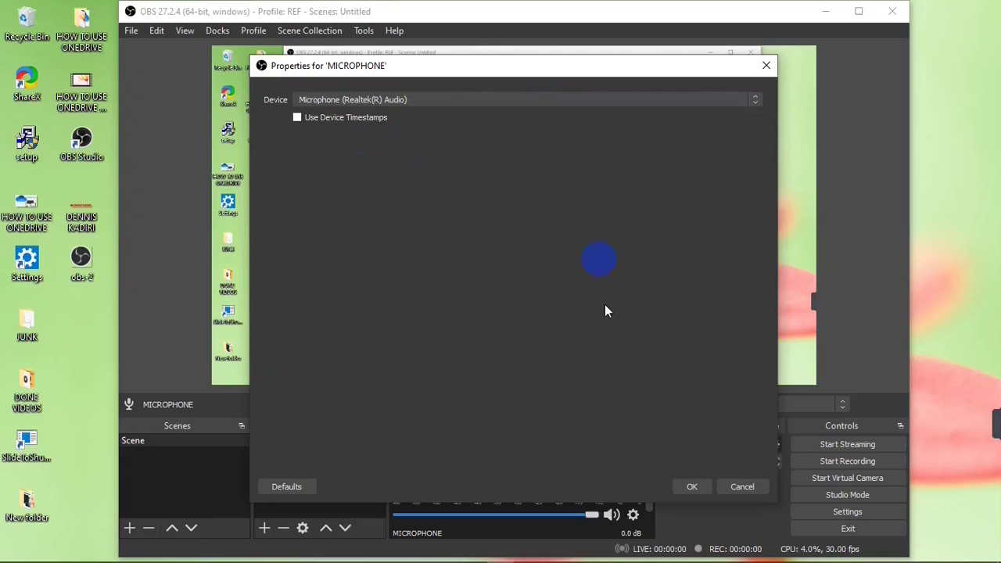
click(685, 487)
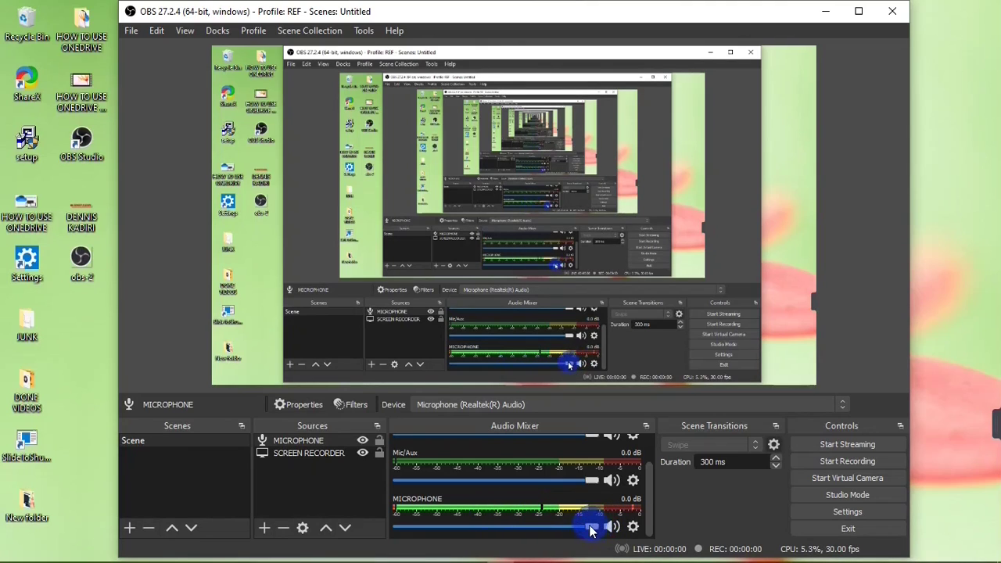
mouse_move(593, 529)
mouse_down()
mouse_move(439, 530)
mouse_move(600, 530)
mouse_up()
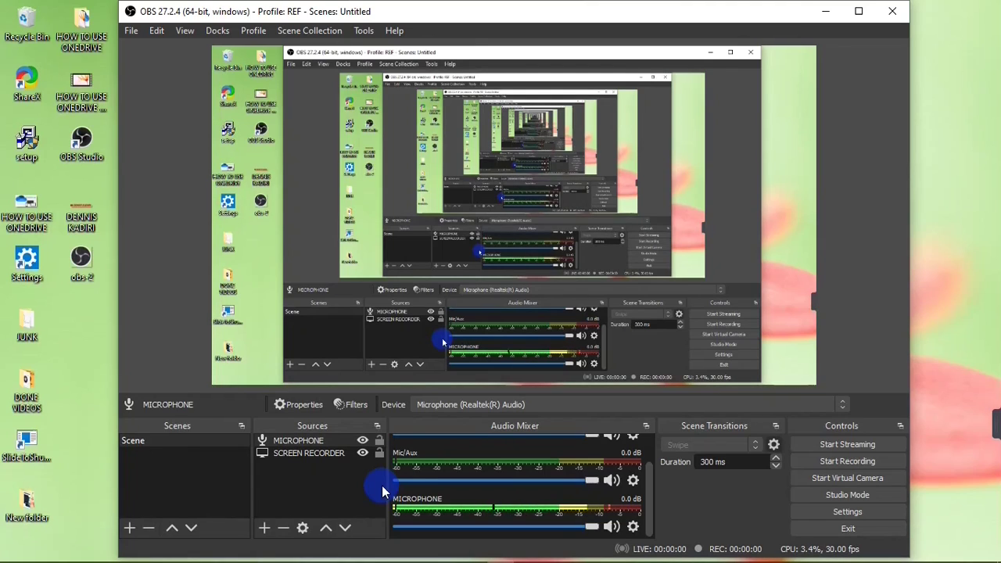
- Add an Audio Output Capture source named SYSTEM SOUND that uses the Speakers (Realtek(R) Audio) device
click(264, 528)
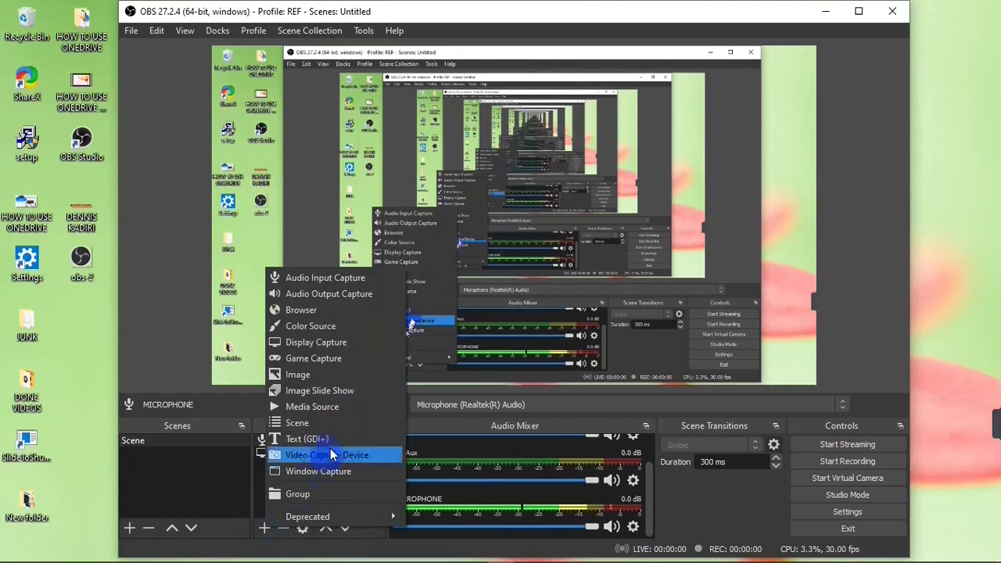
click(349, 301)
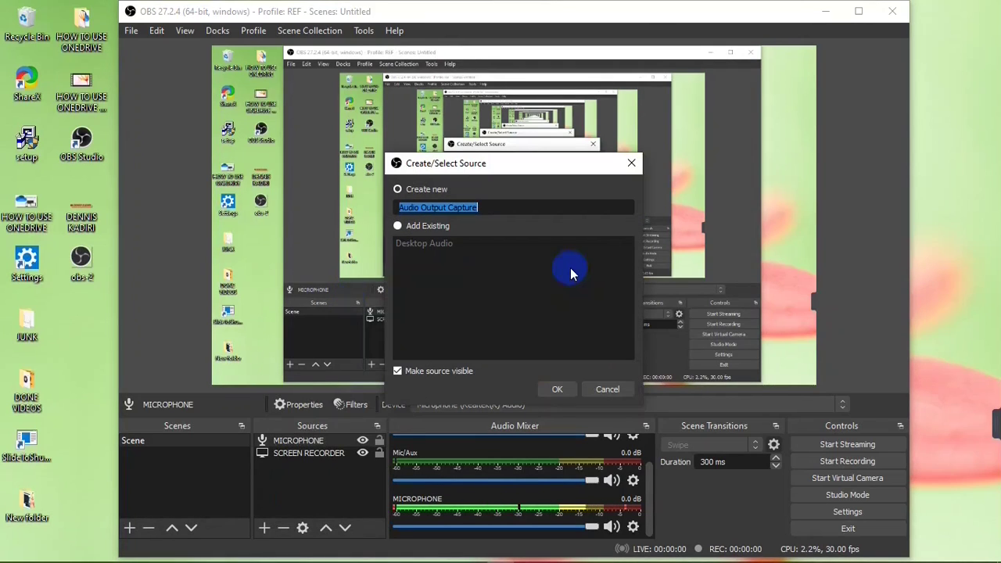
text(SYS)
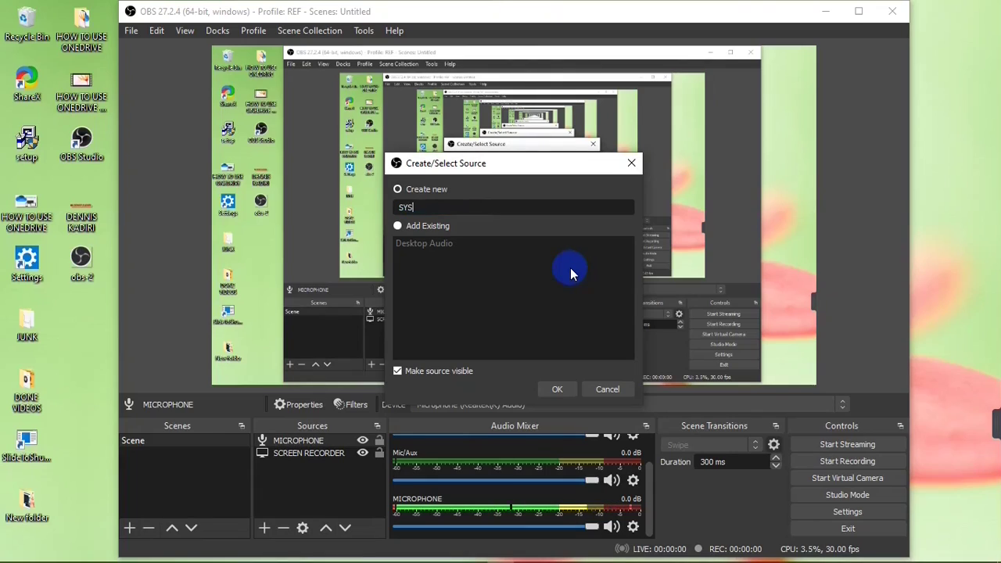
text(TEM SOUND)
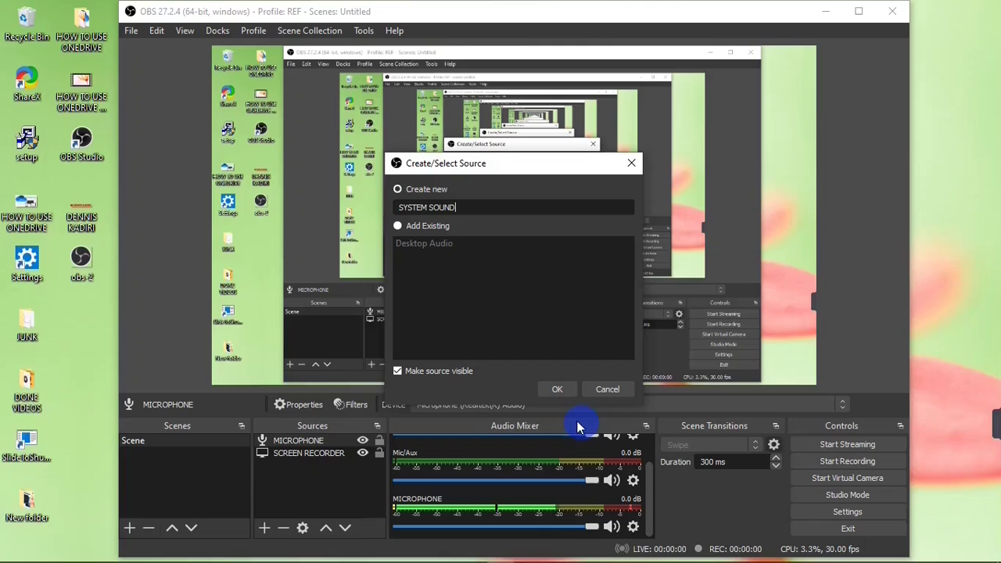
click(549, 394)
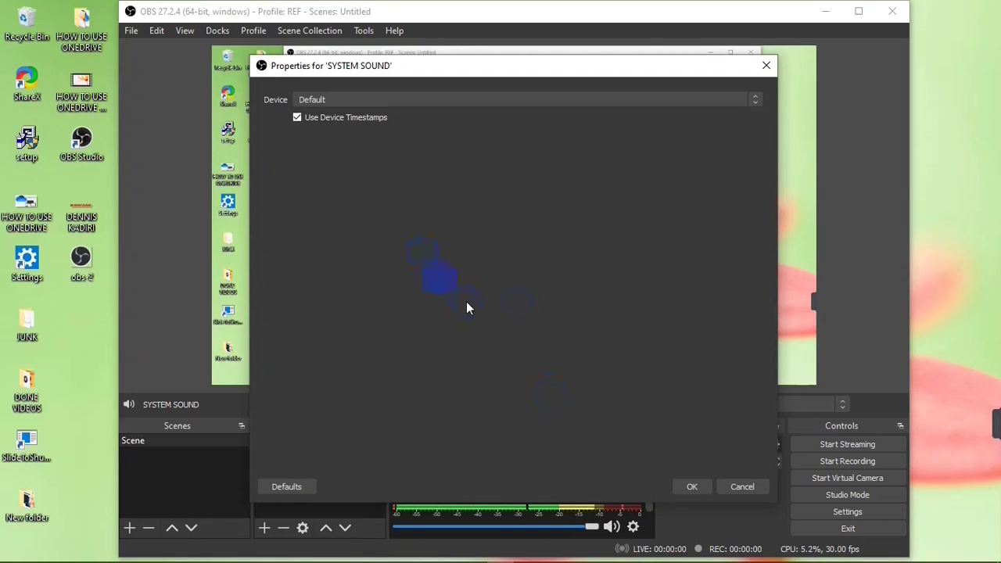
click(469, 97)
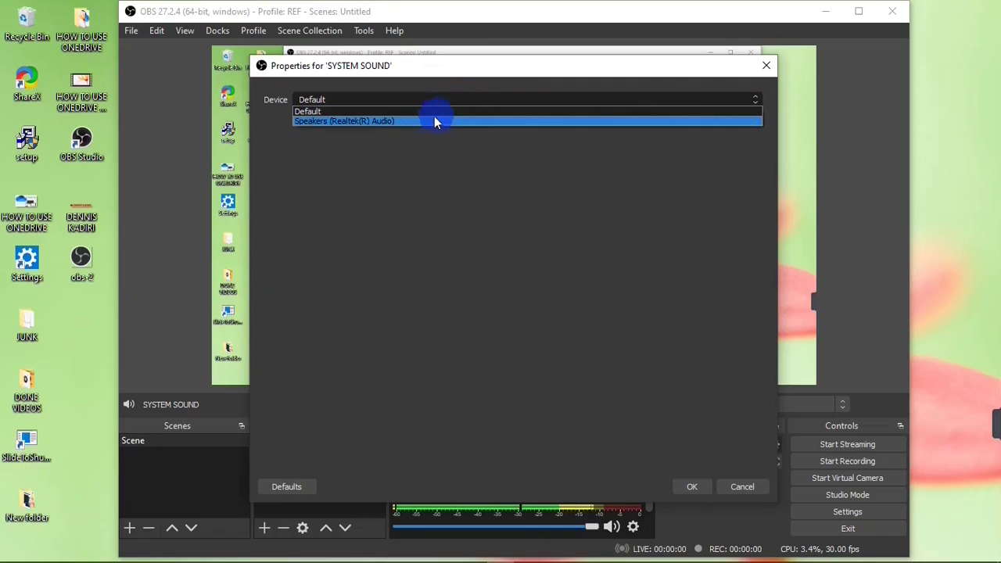
click(394, 120)
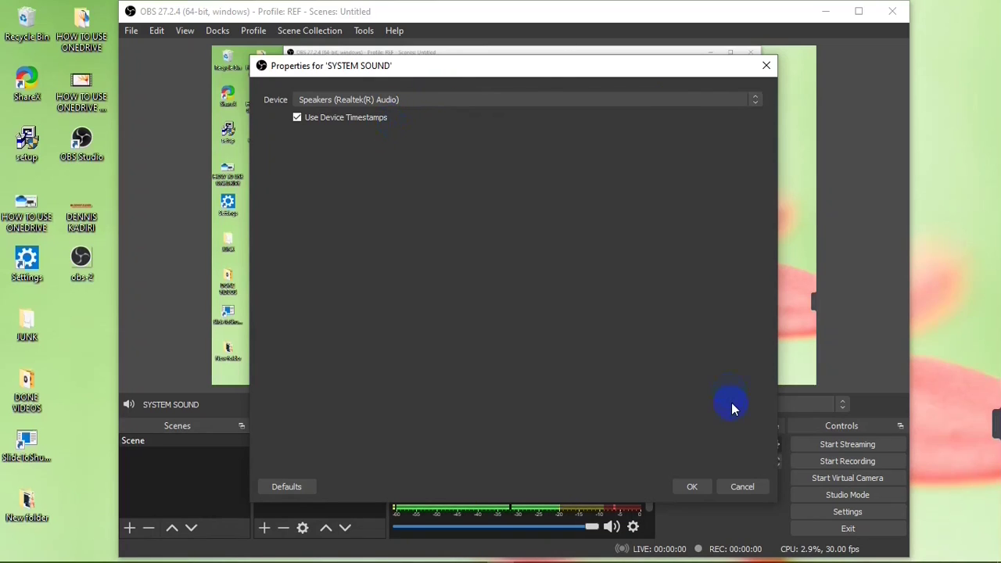
click(691, 487)
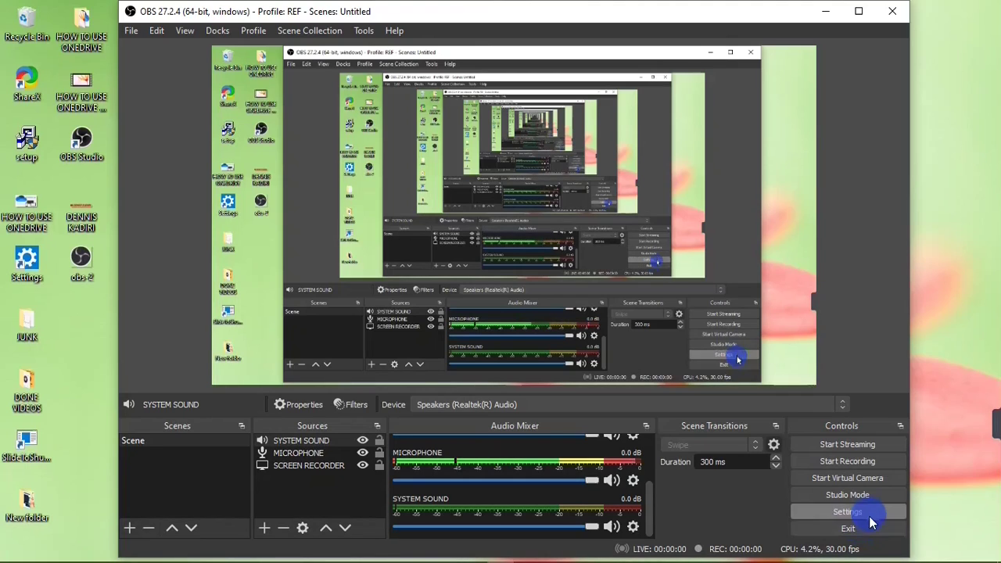
- Make a screen recording, pausing and resuming it once before stopping it
click(839, 462)
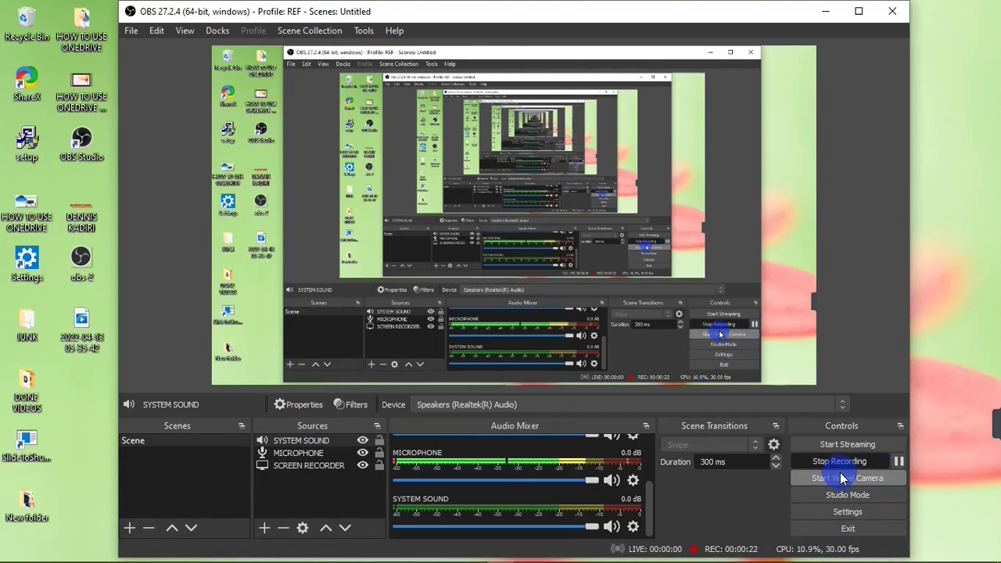
click(898, 461)
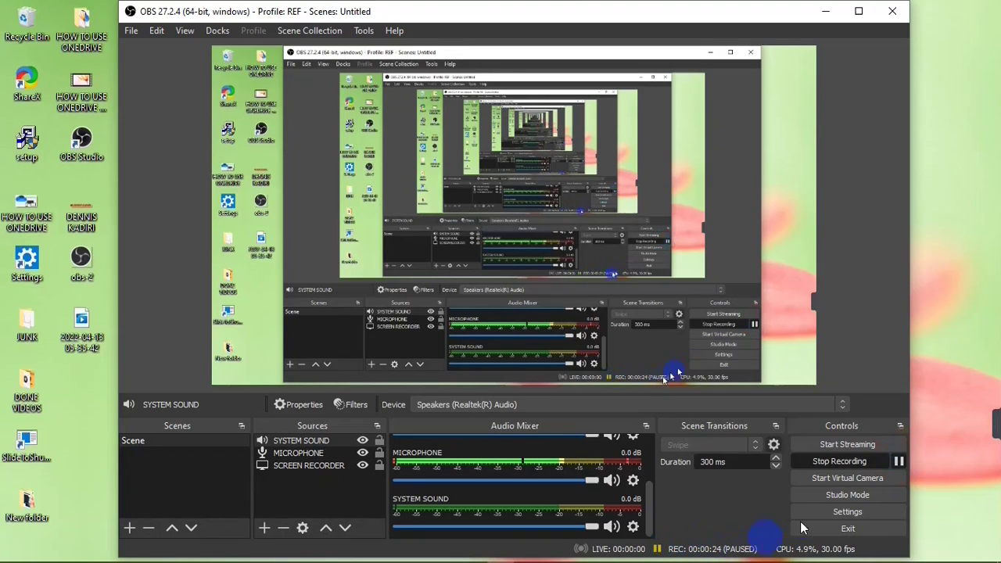
click(897, 464)
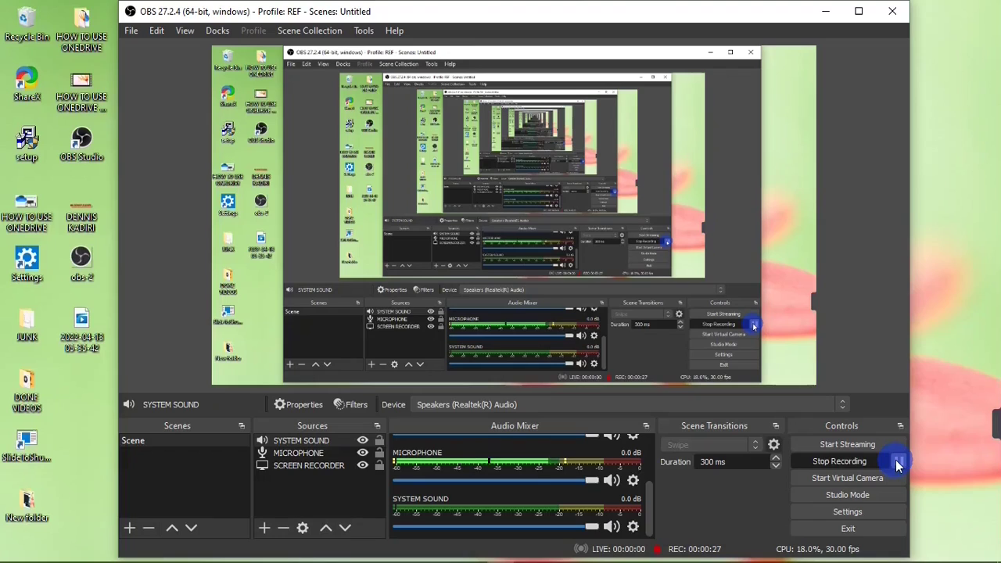
click(845, 467)
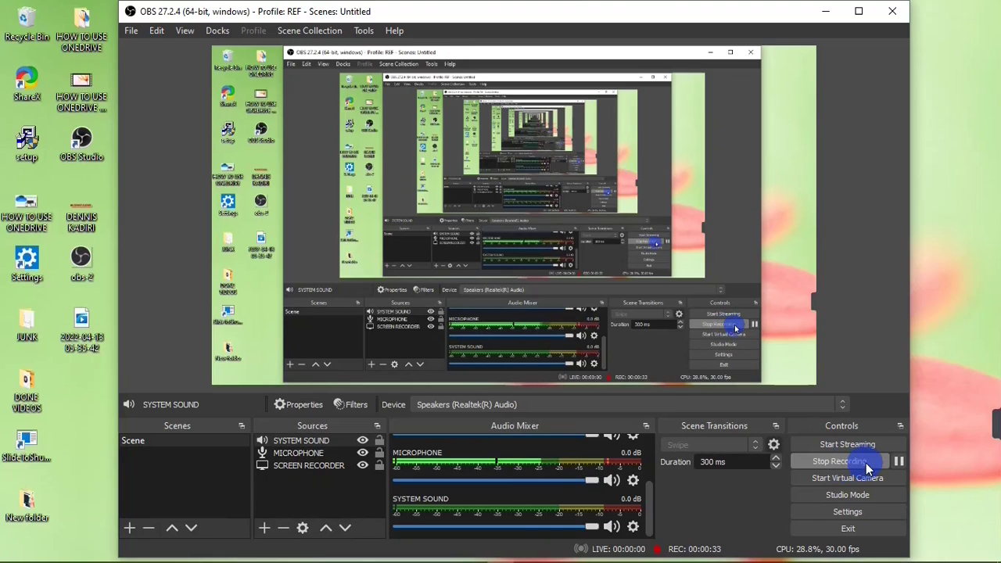
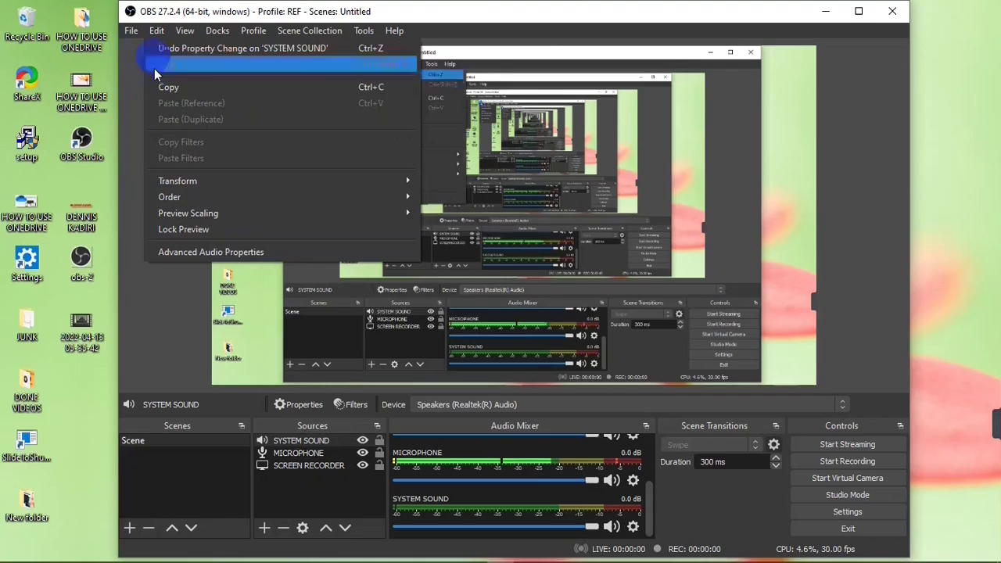
- Assign the hotkey Ctrl+S to both Start Recording and Stop Recording, and apply the settings
click(145, 89)
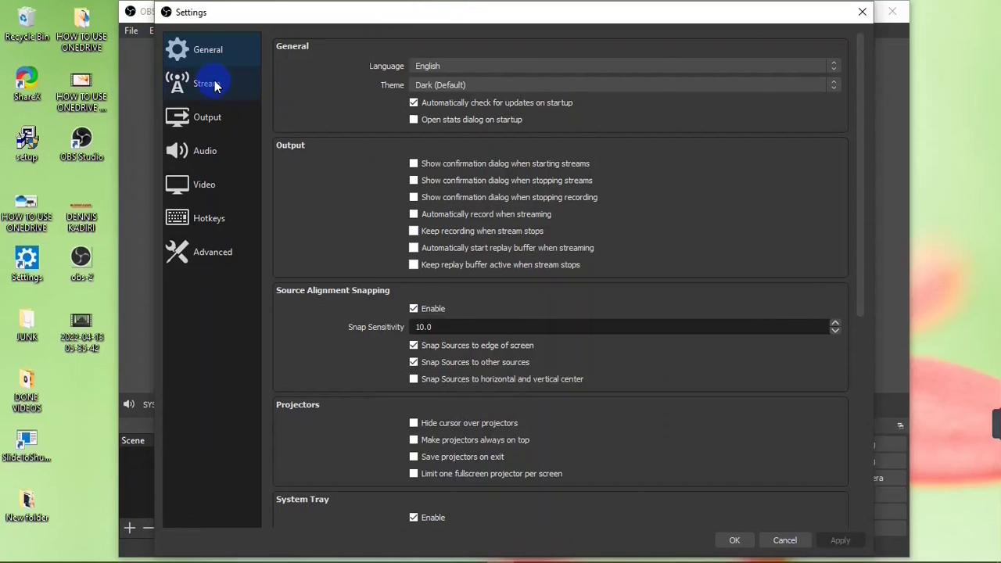
click(205, 223)
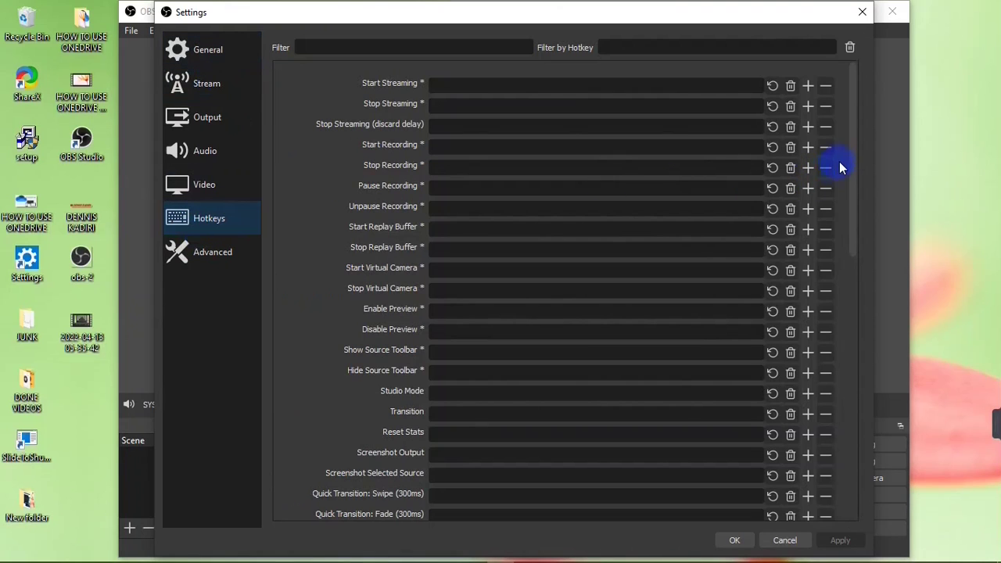
drag(851, 121, 872, 68)
click(446, 147)
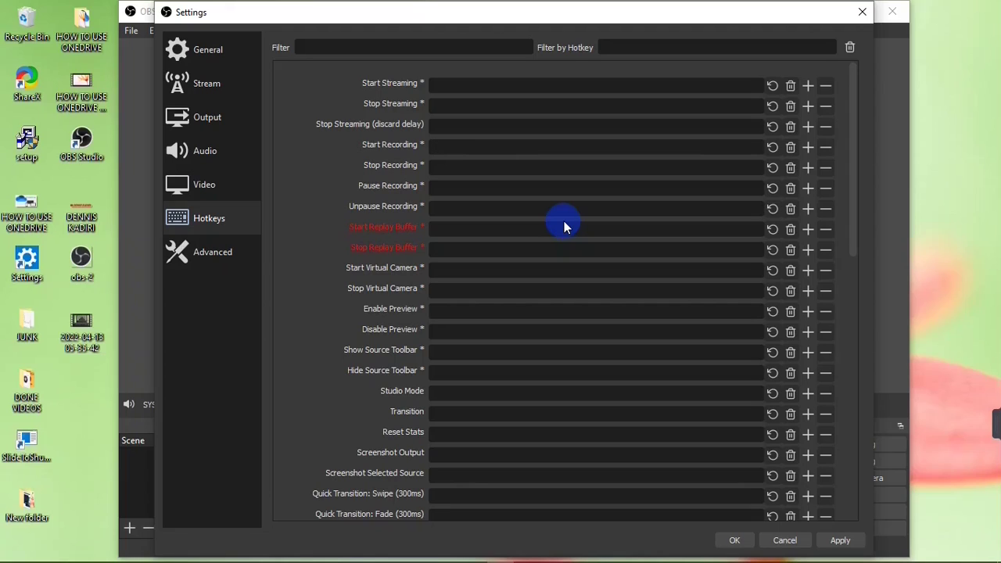
key(ctrl+s)
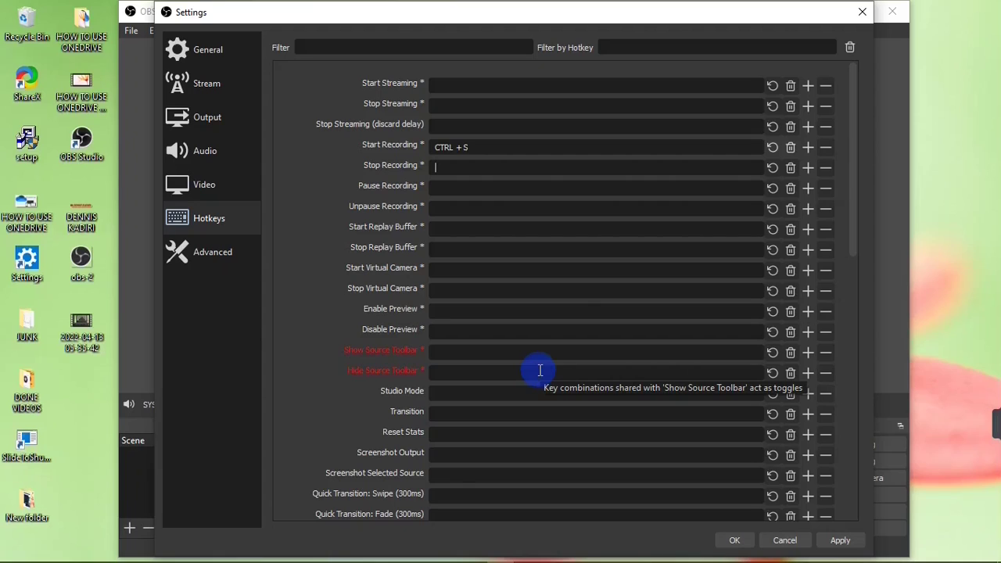
key(ctrl)
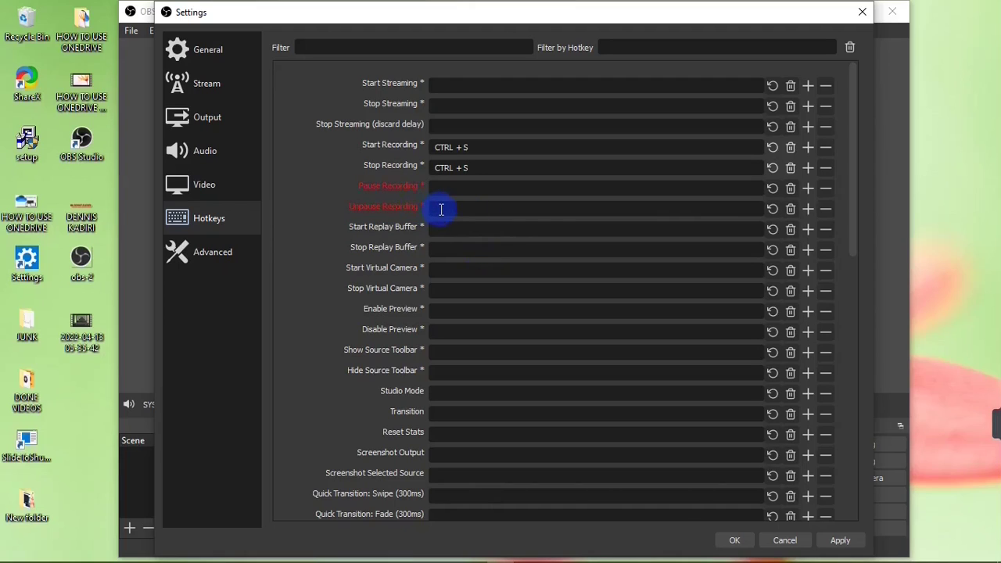
click(461, 188)
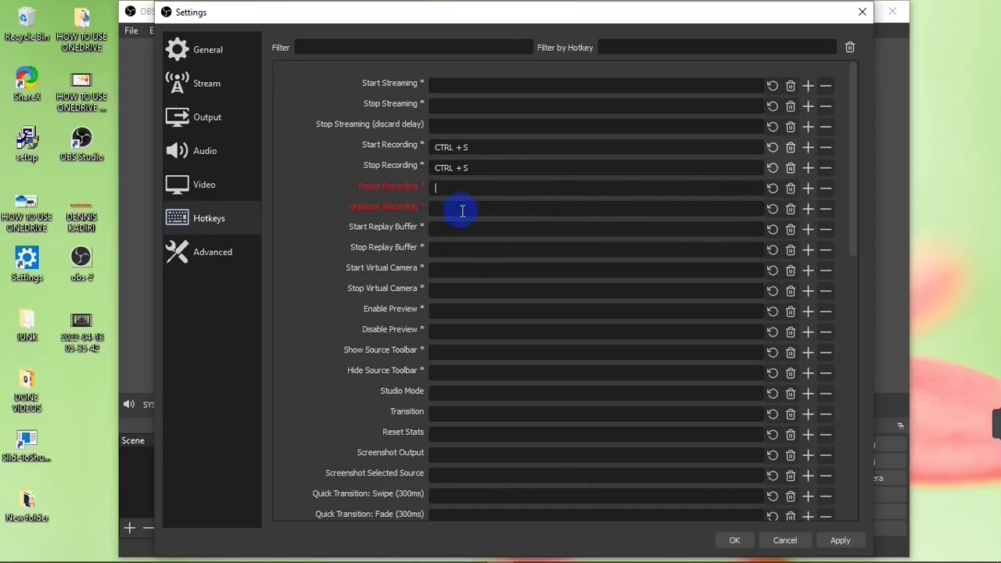
click(449, 190)
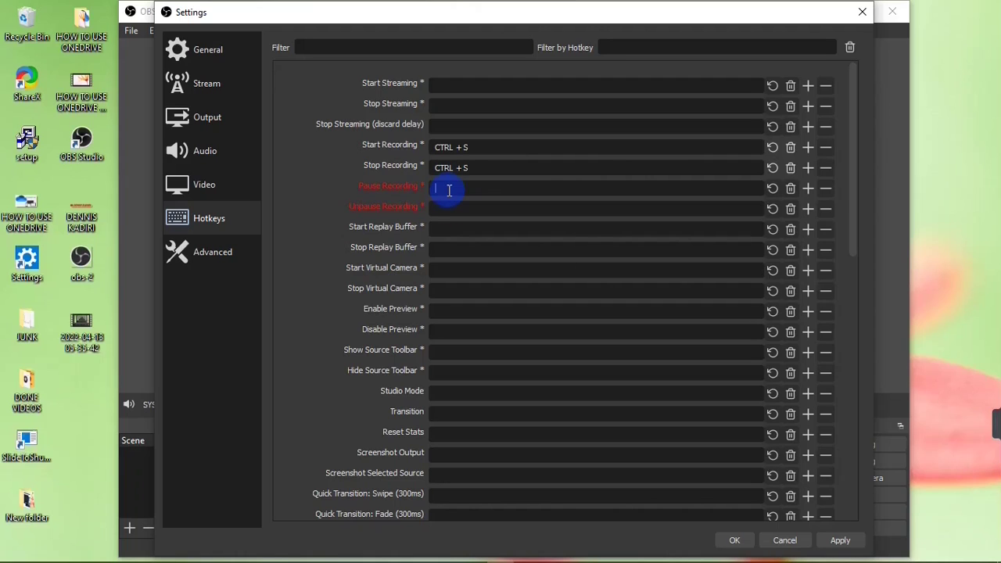
click(840, 539)
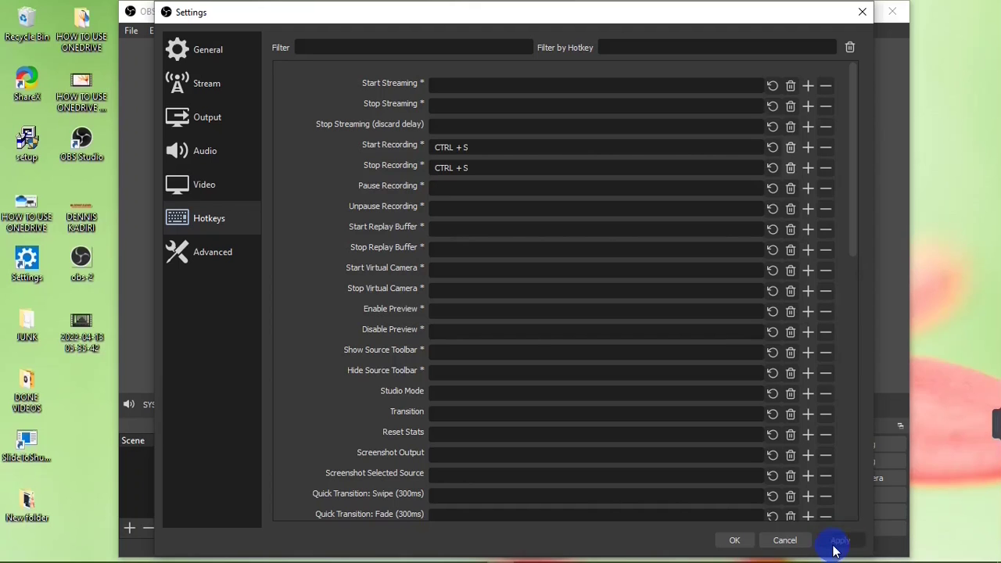
click(733, 541)
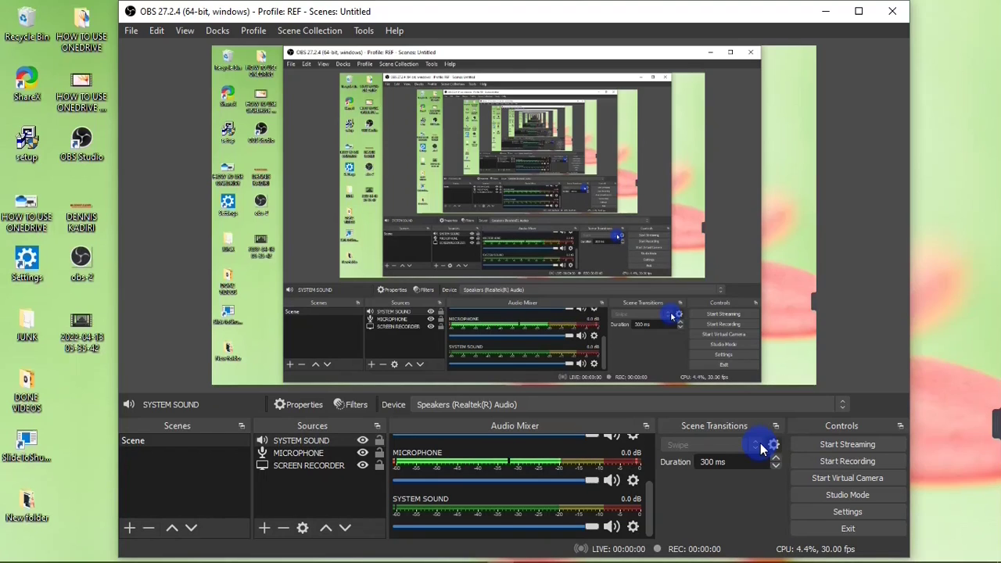
click(131, 30)
click(156, 30)
mouse_move(133, 31)
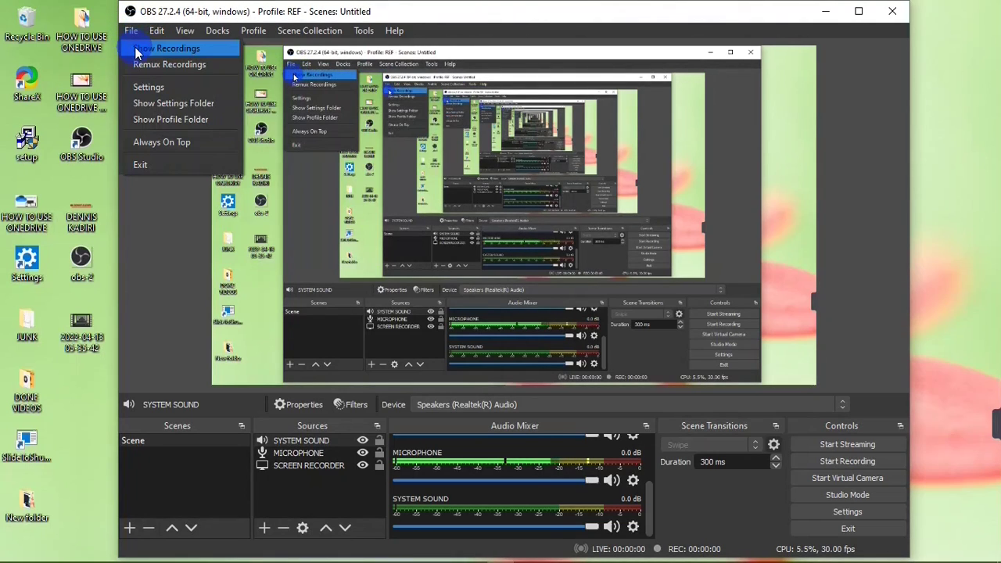
click(137, 52)
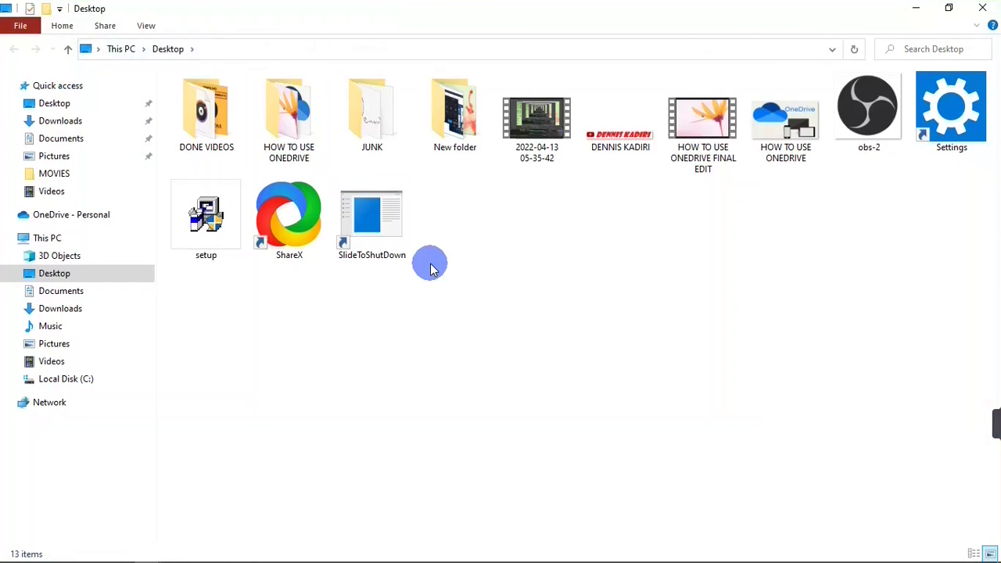
click(545, 128)
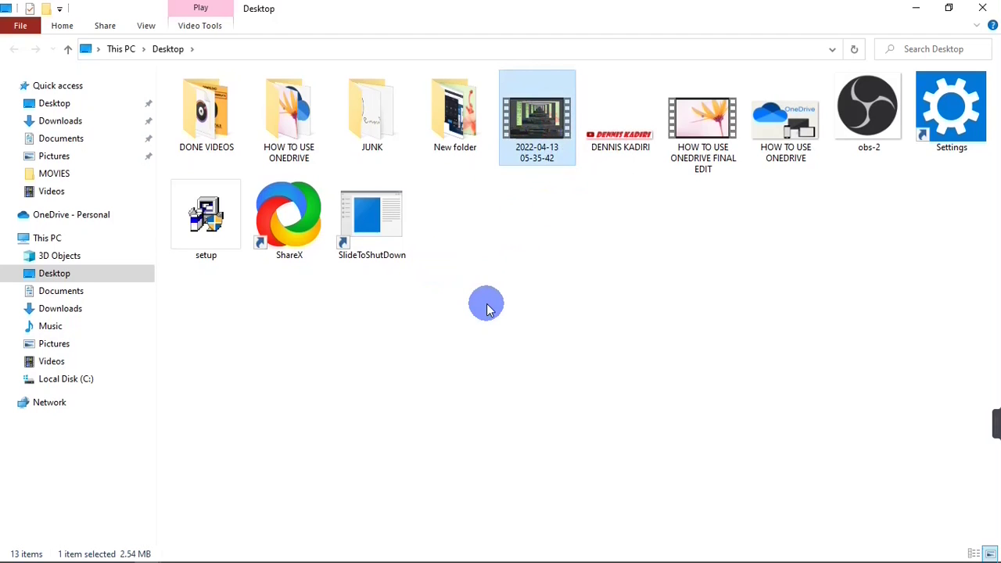
double_click(545, 125)
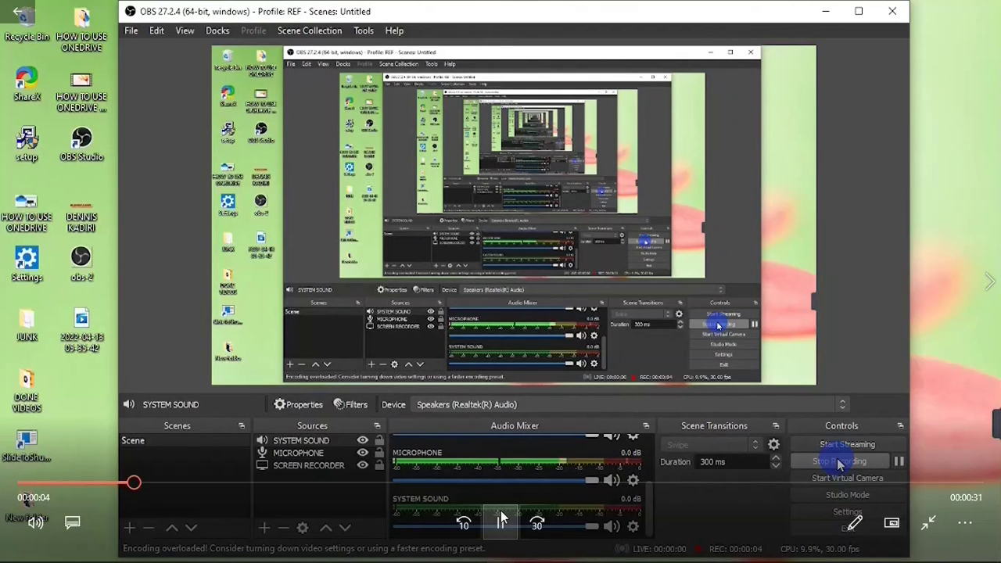
key(alt+F4)
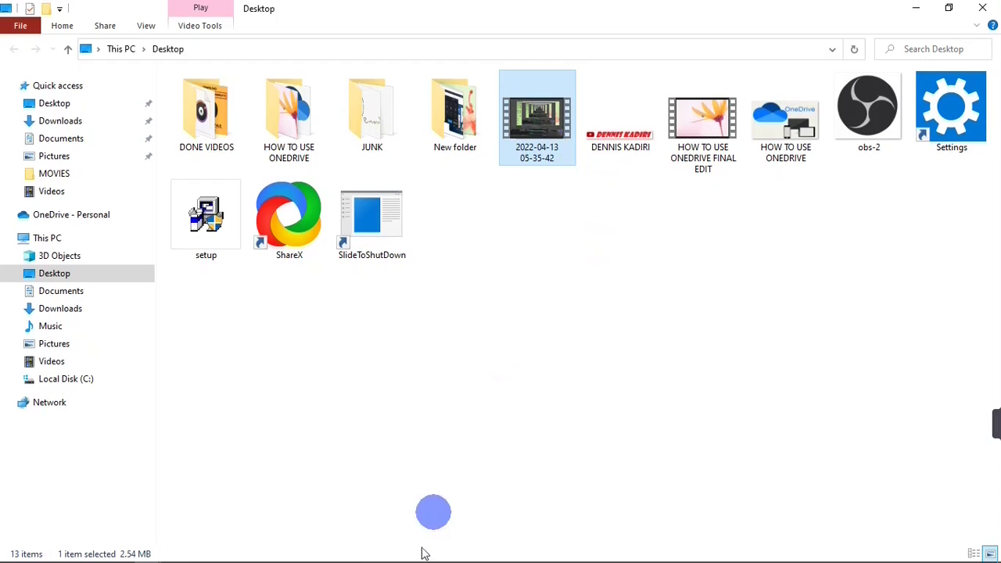
mouse_move(420, 557)
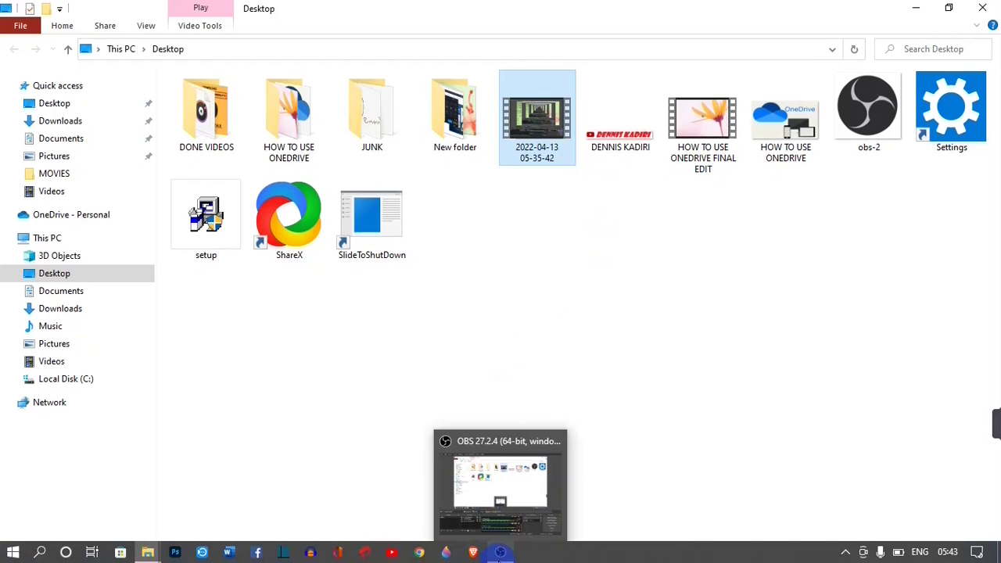
click(501, 552)
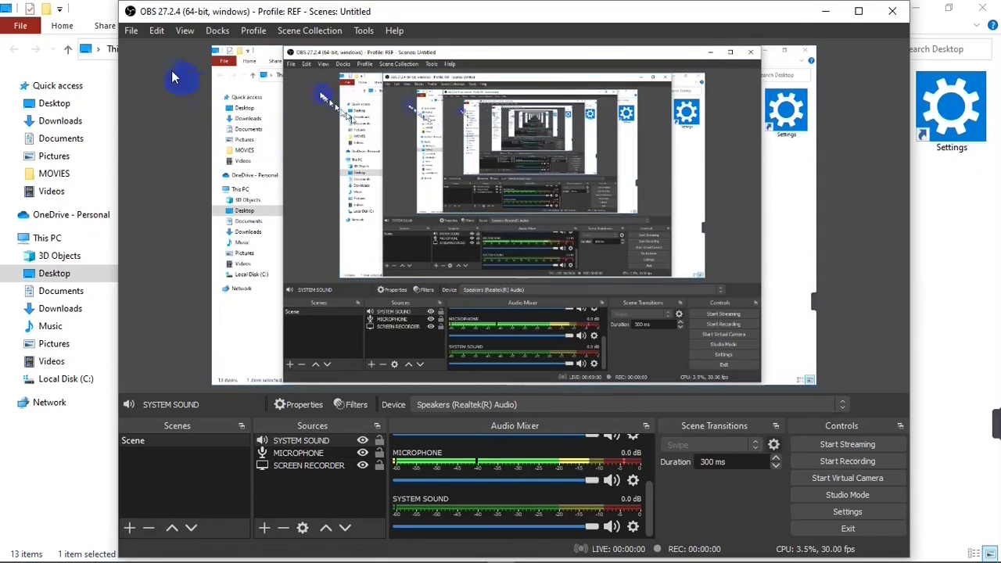
click(132, 35)
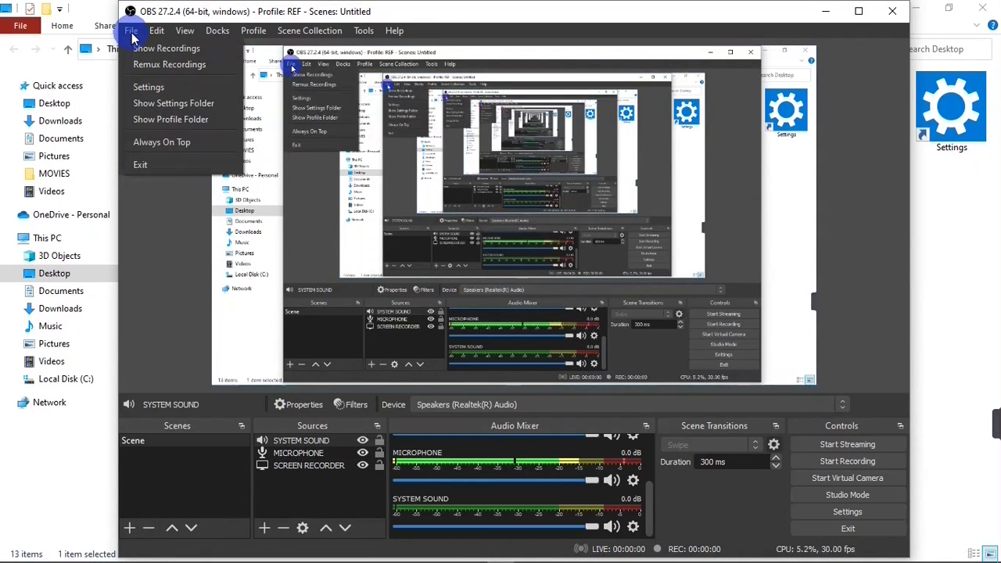
click(171, 67)
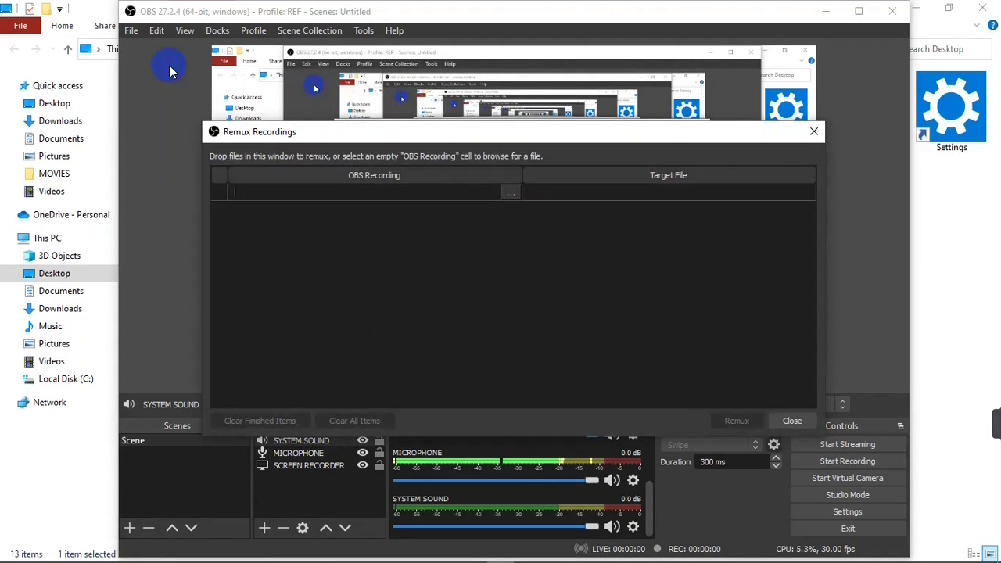
click(510, 195)
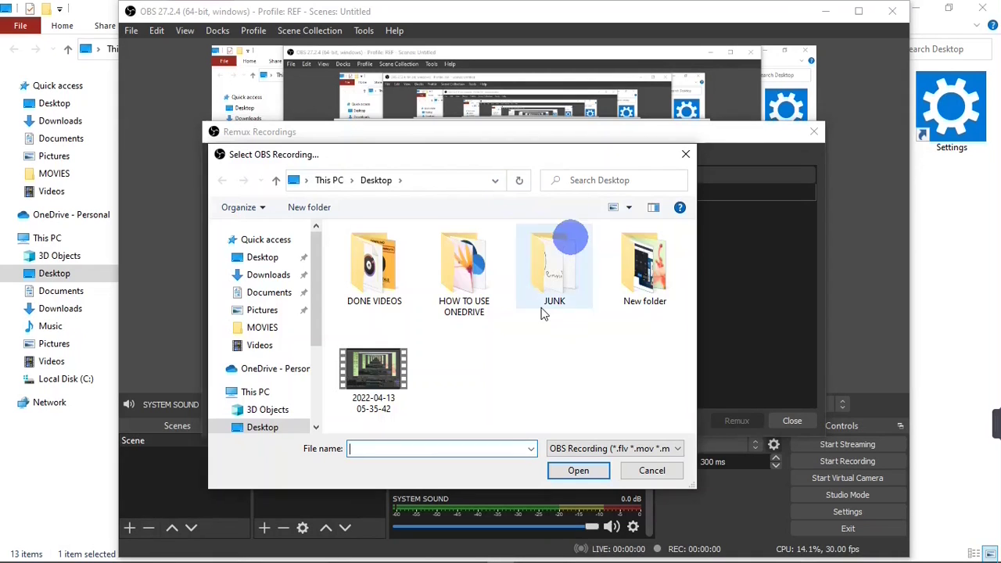
click(372, 390)
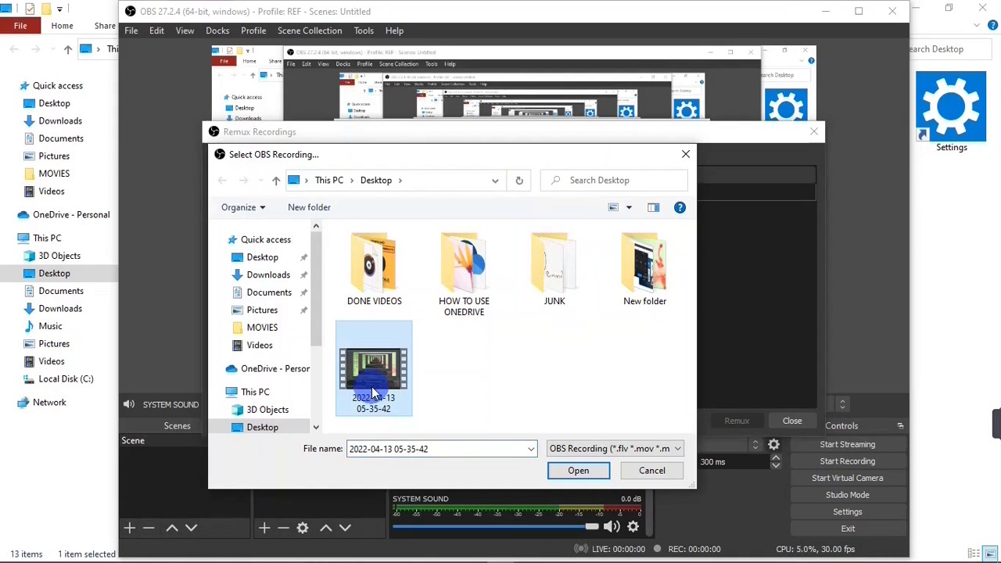
click(583, 471)
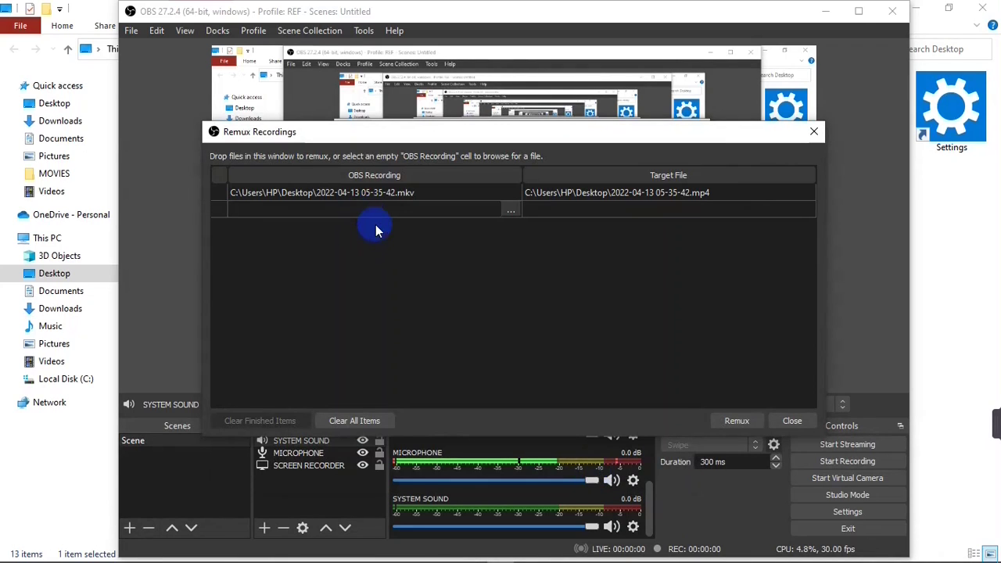
click(735, 422)
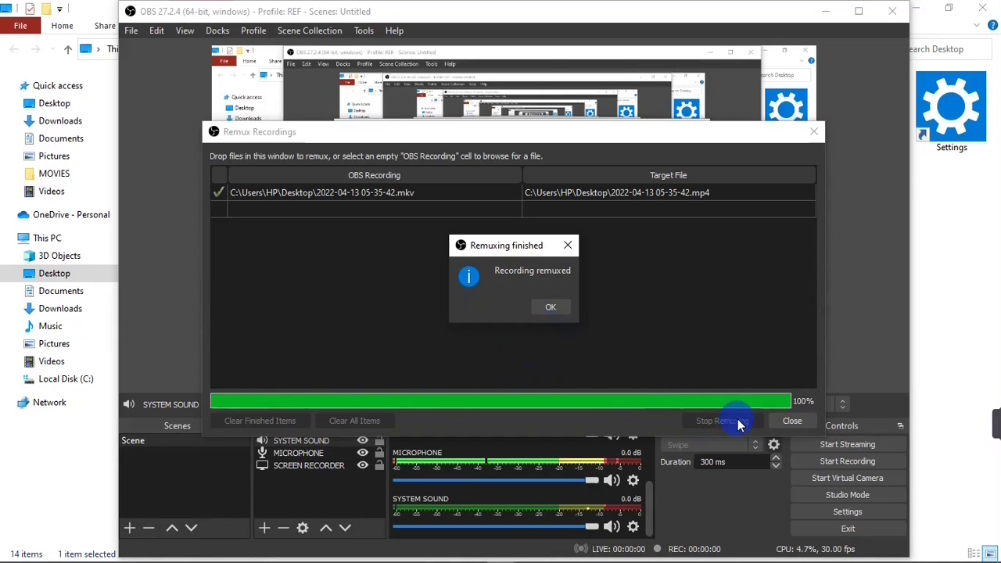
click(551, 307)
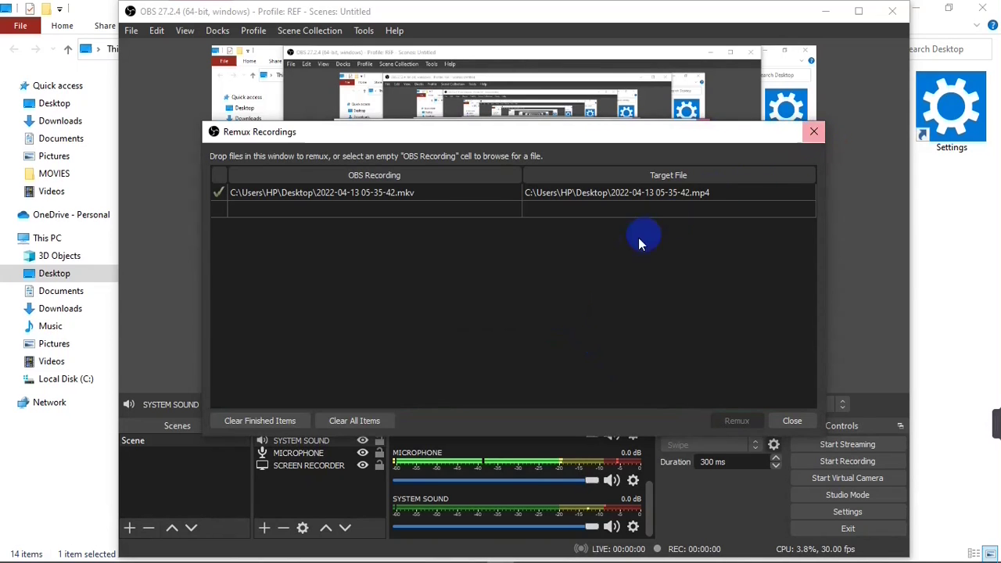
click(815, 135)
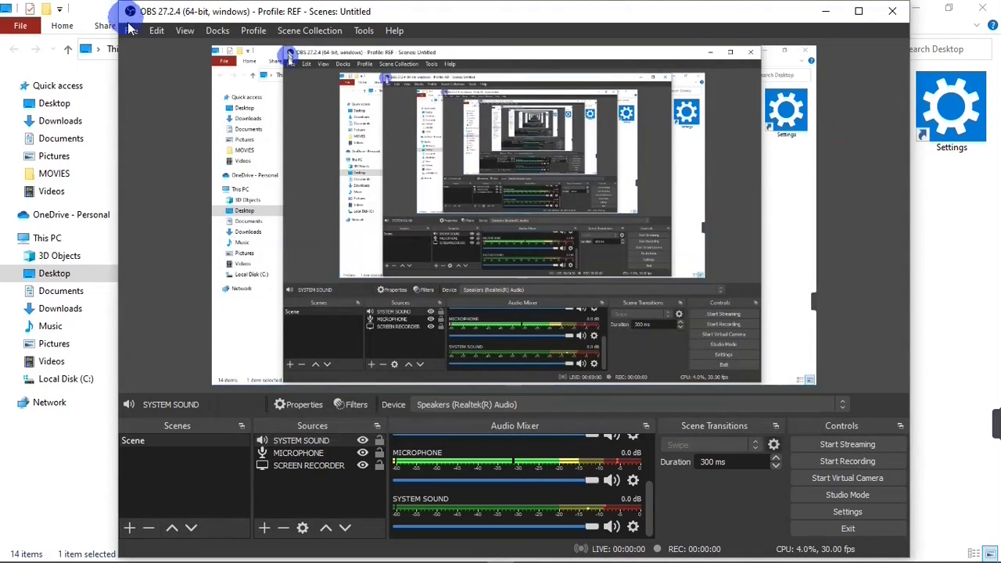
- Show the recordings folder again and compare the remuxed MP4 with the original MKV file, returning to OBS Studio
click(131, 31)
click(143, 48)
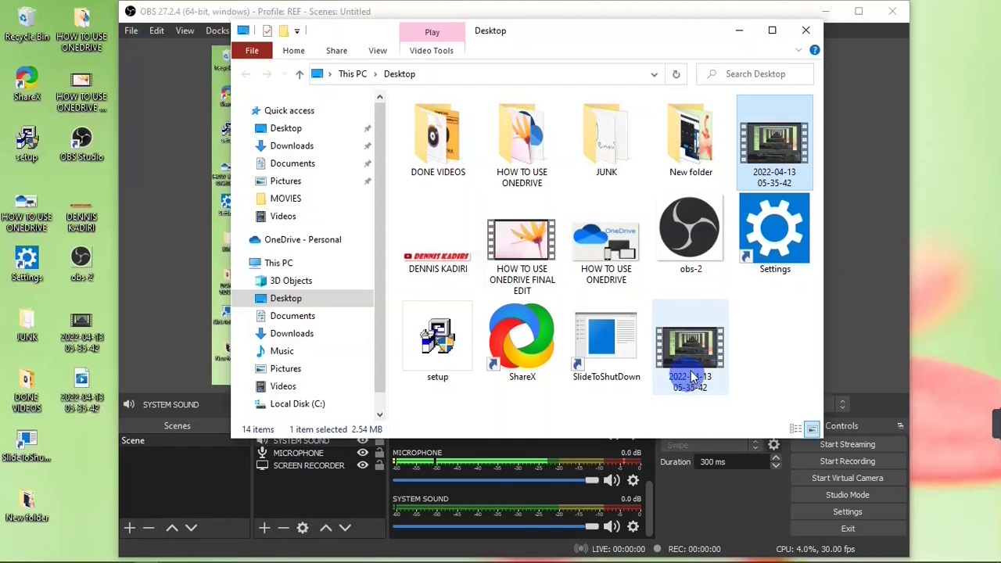
click(699, 358)
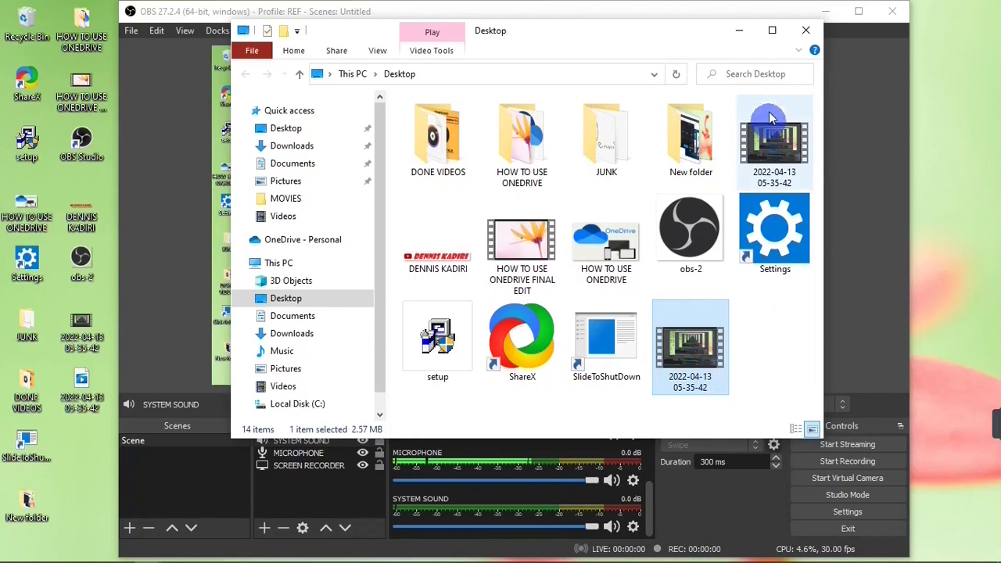
click(771, 156)
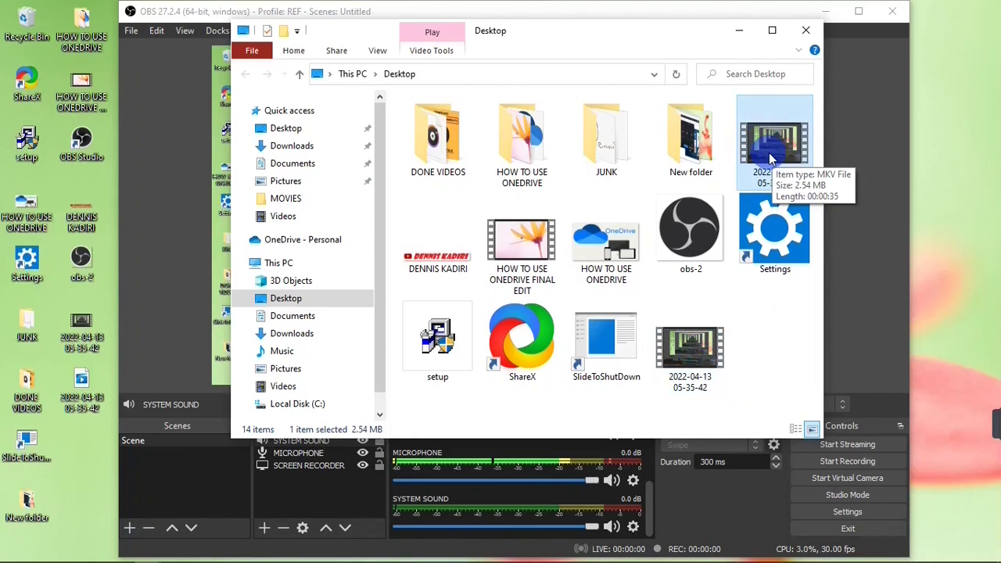
key(alt+Tab)
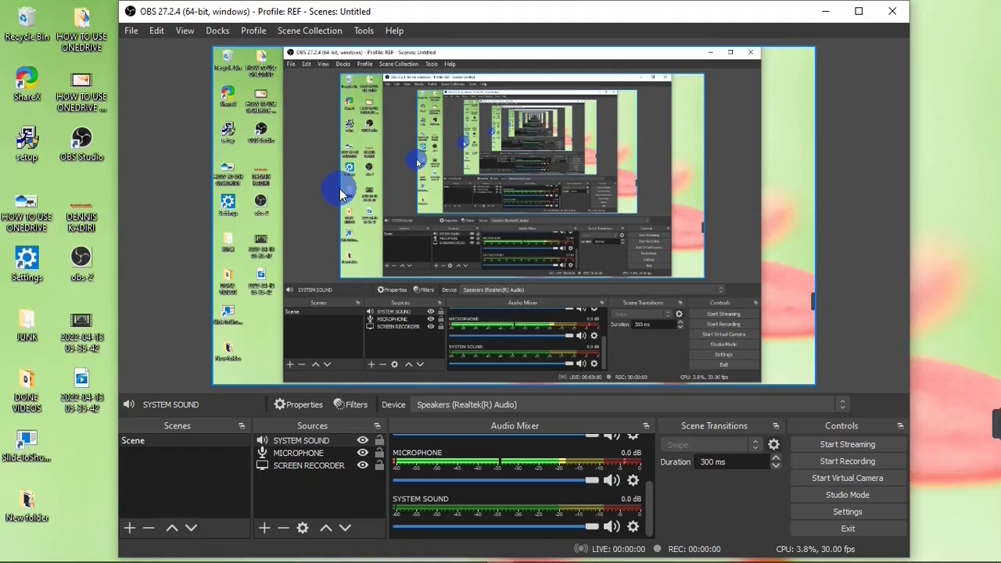
- Open the output settings, try mp4 as the recording format, and set it back to mkv
click(130, 31)
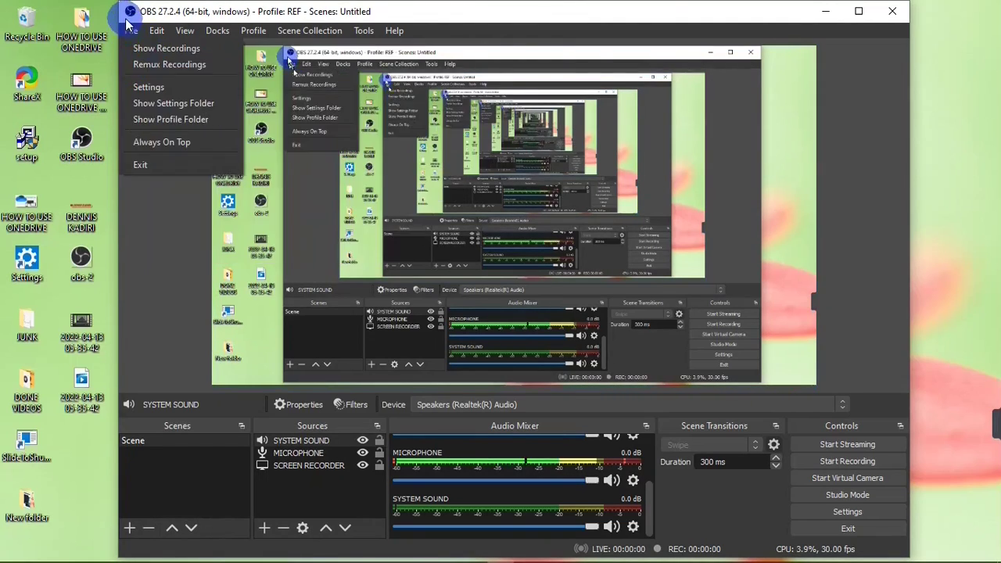
click(160, 94)
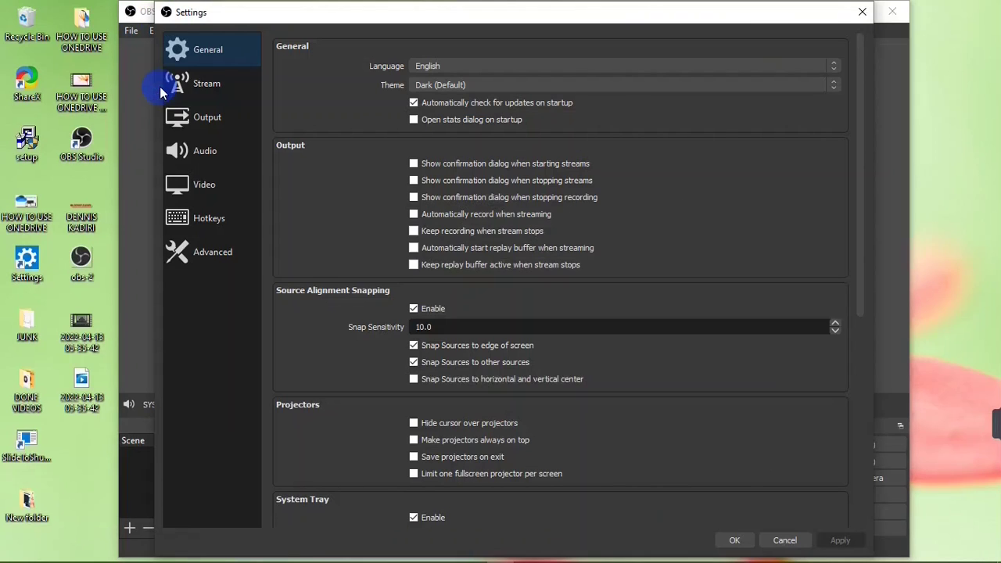
click(194, 114)
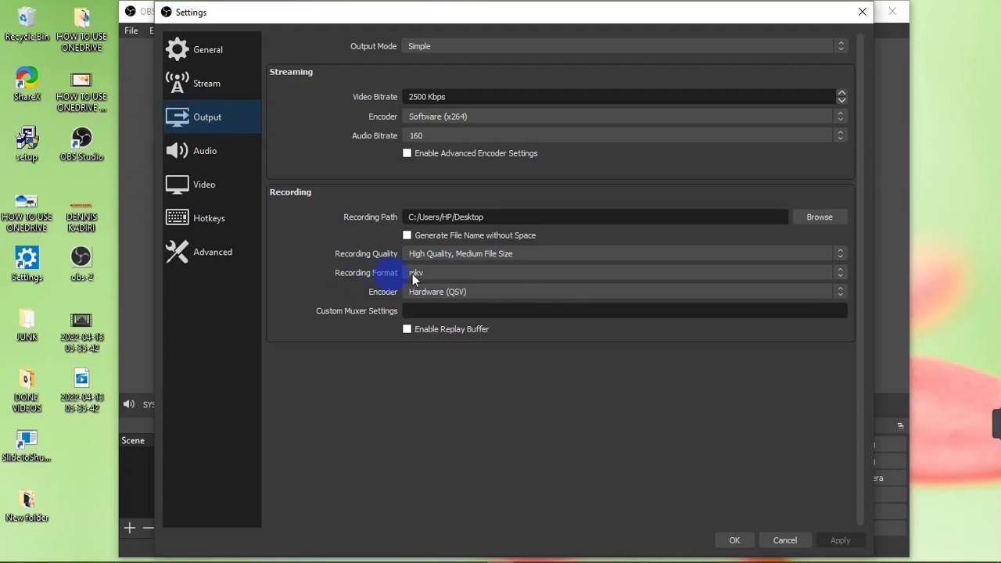
click(460, 274)
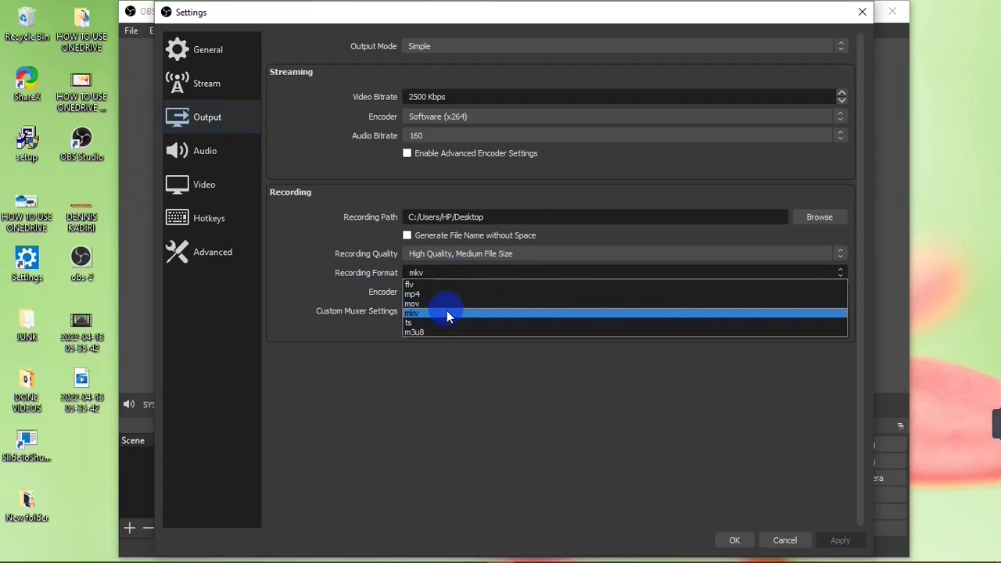
click(455, 293)
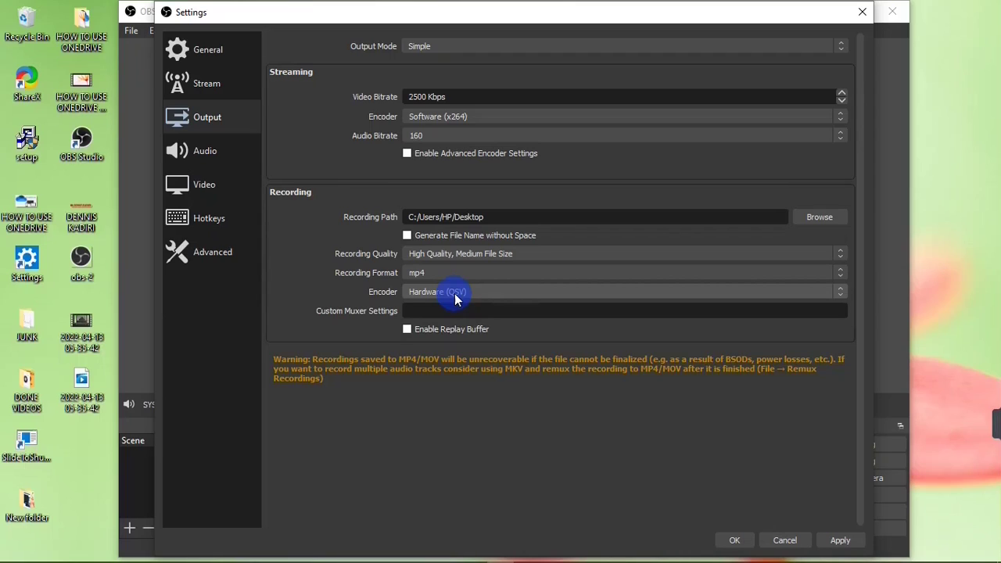
click(451, 272)
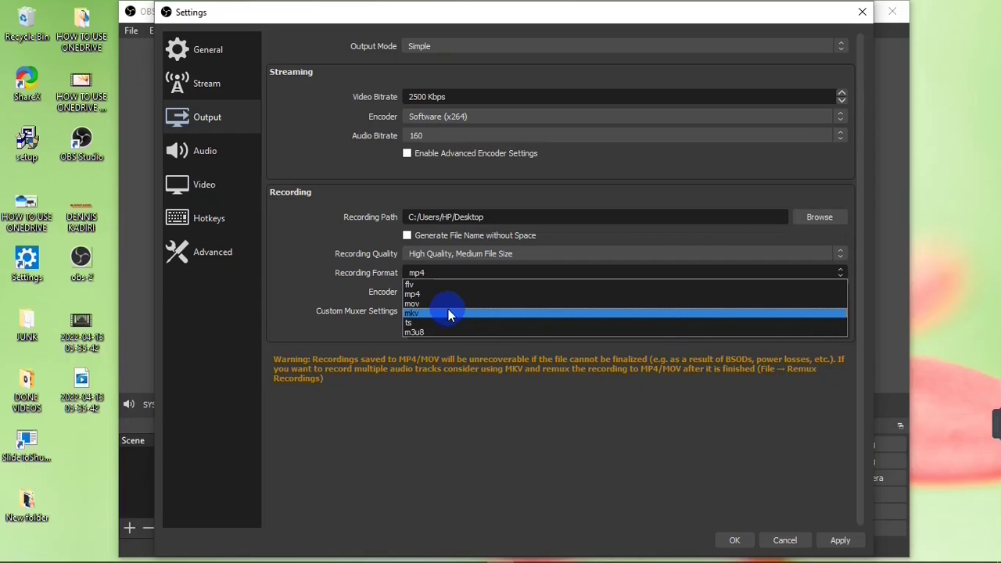
click(449, 314)
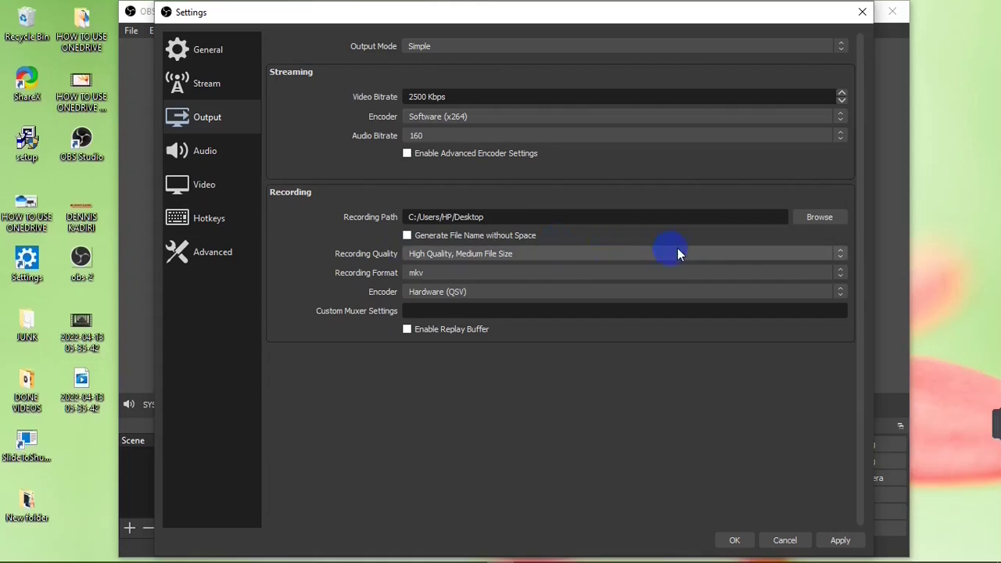
- Choose the Desktop folder as the recording path, apply the settings and close them
click(804, 220)
click(816, 221)
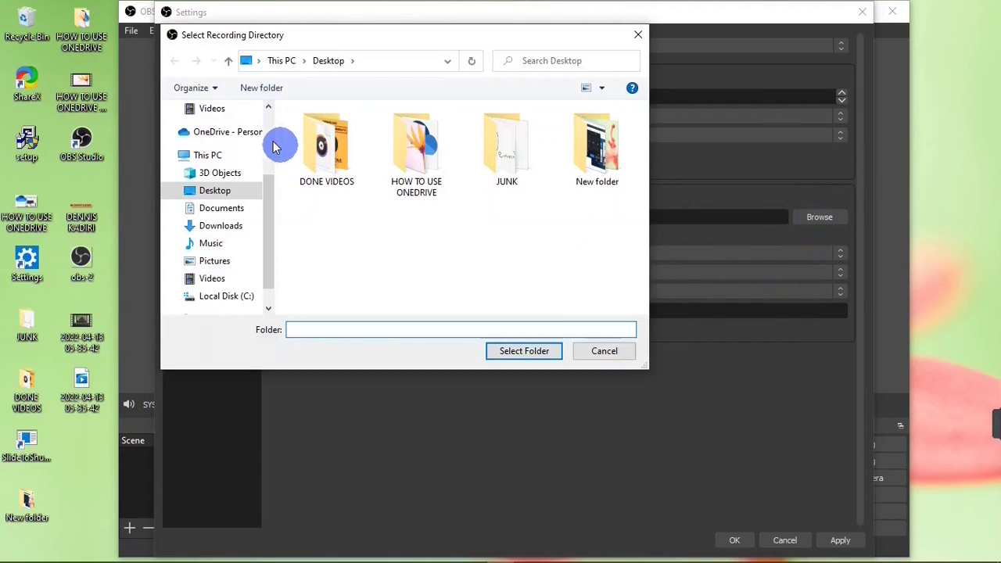
click(230, 200)
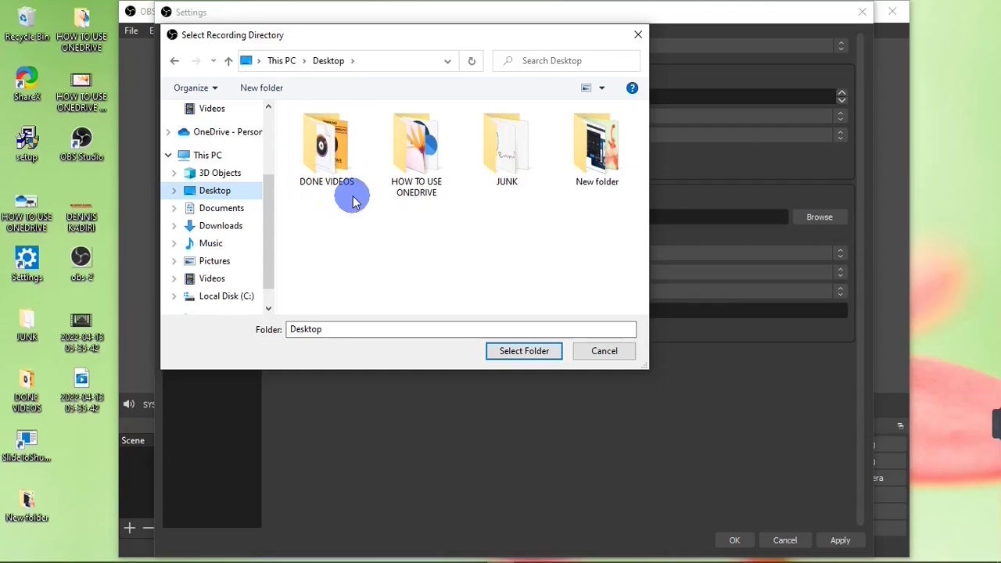
click(523, 351)
click(823, 543)
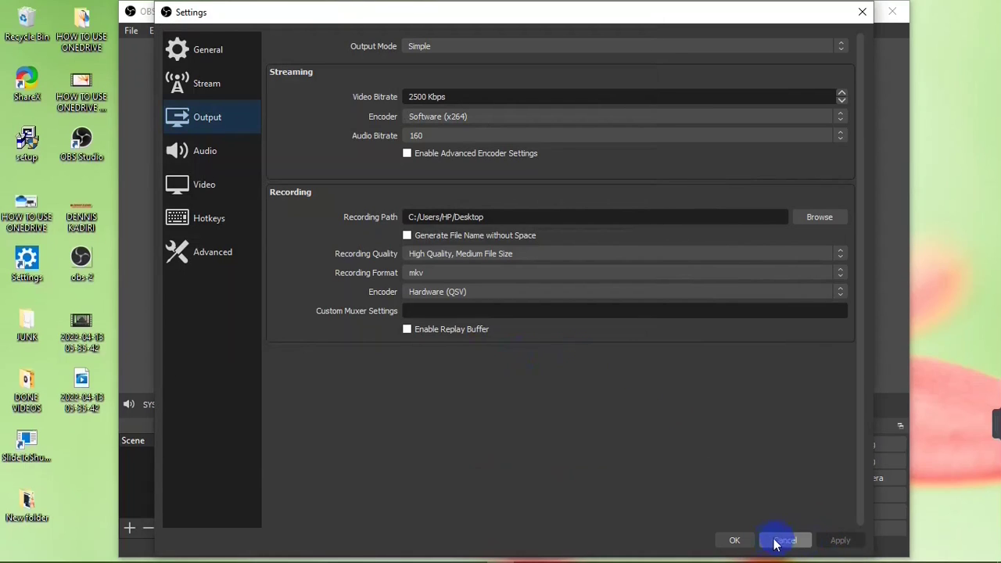
click(727, 540)
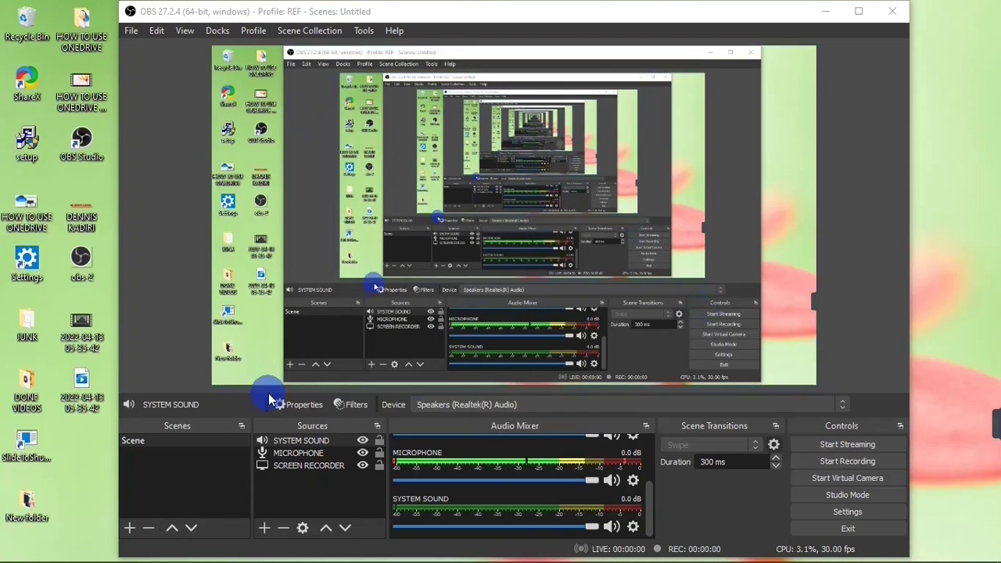
- Add a new scene named WEBCAM SCREEN RECORD
click(546, 262)
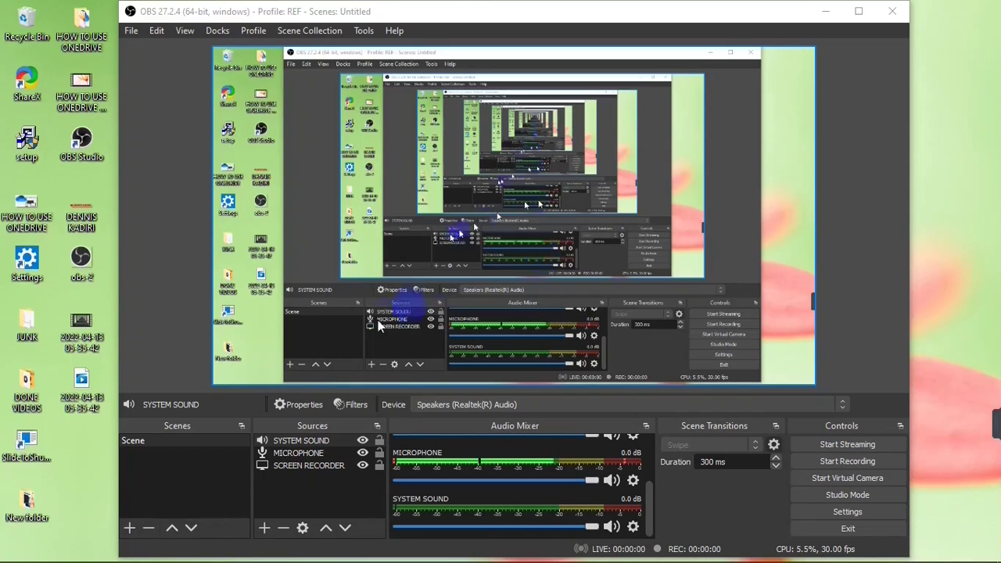
click(149, 442)
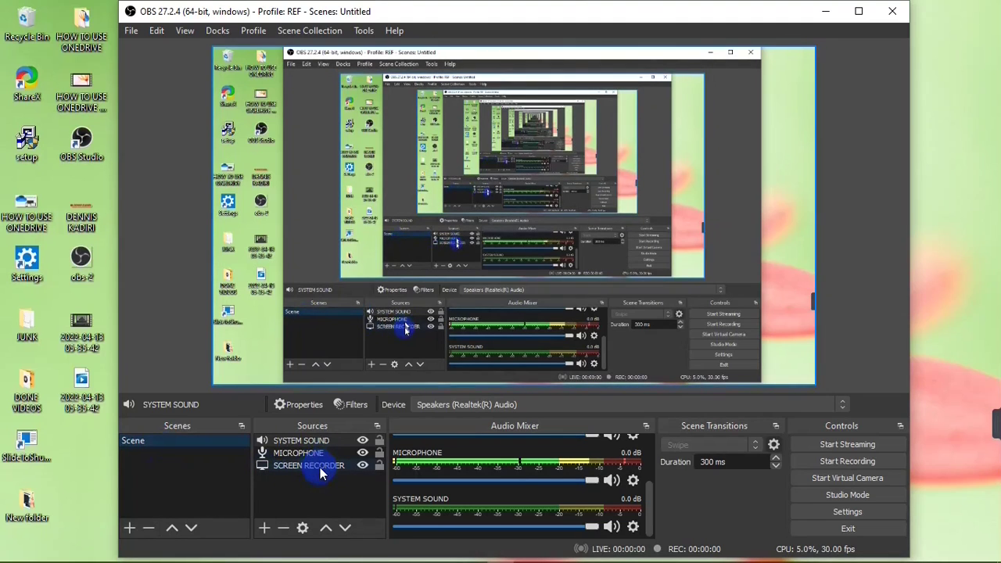
right_click(180, 445)
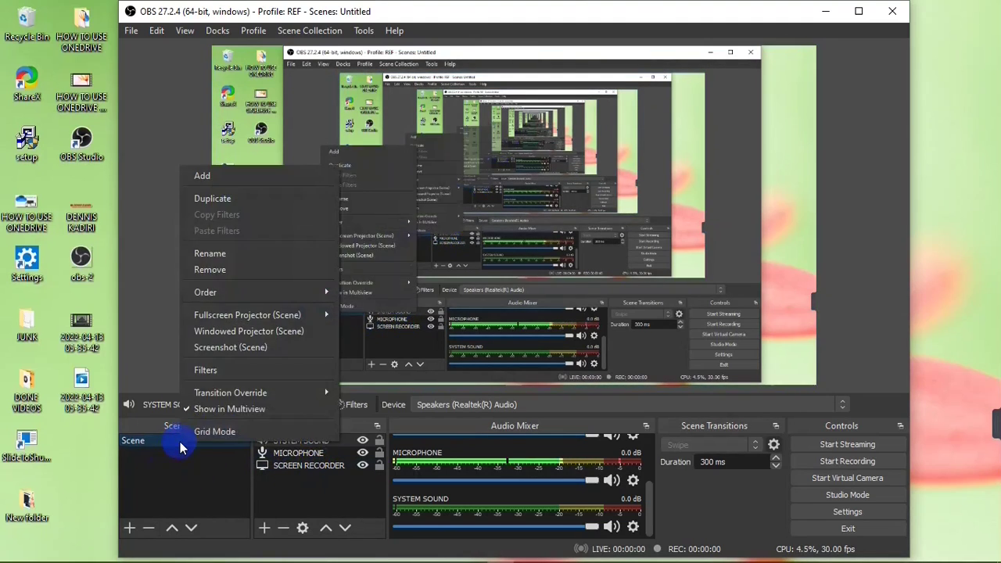
click(305, 205)
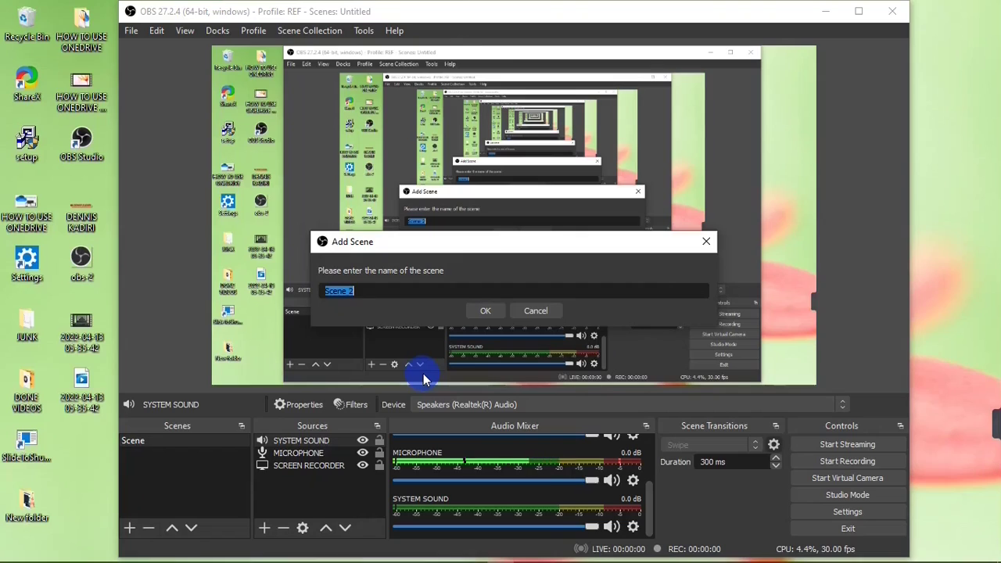
text(WEBCAM)
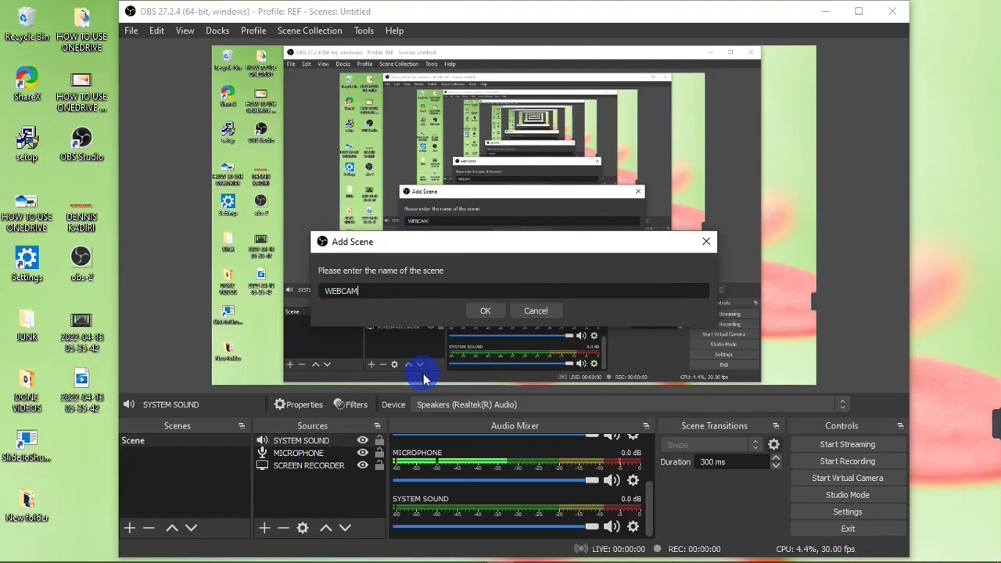
key(BackSpace)
key(BackSpace)
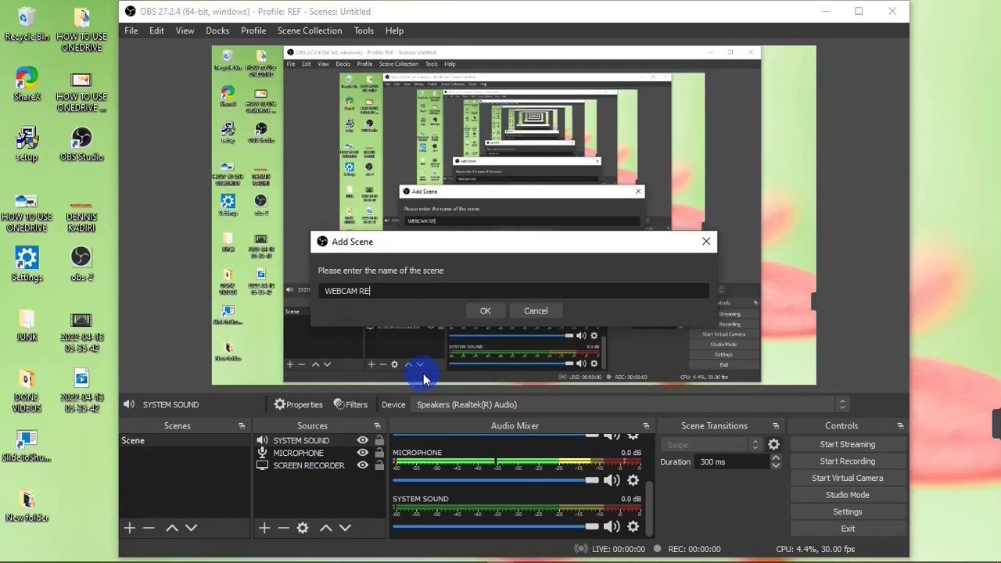
text(SCREEN RECORD)
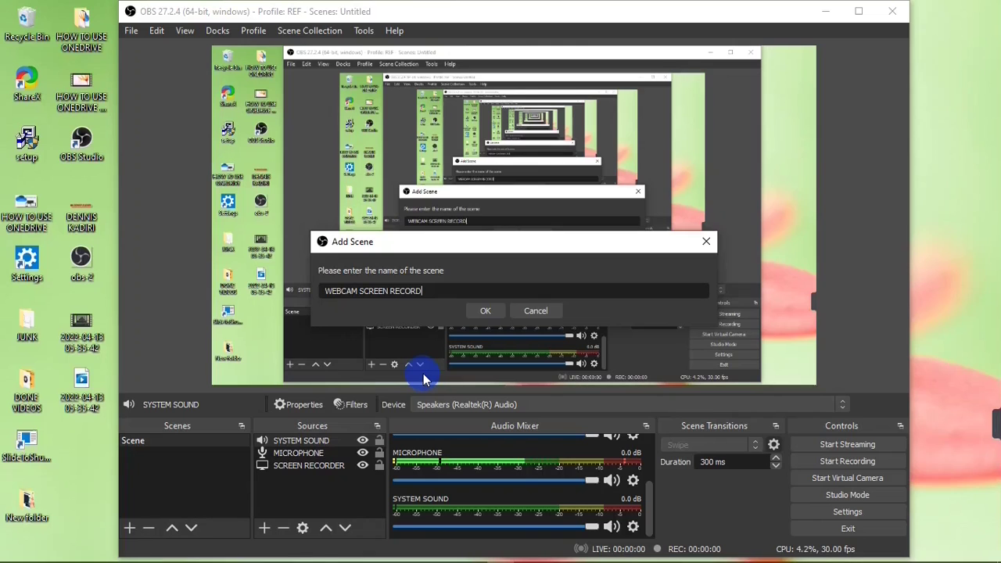
click(485, 317)
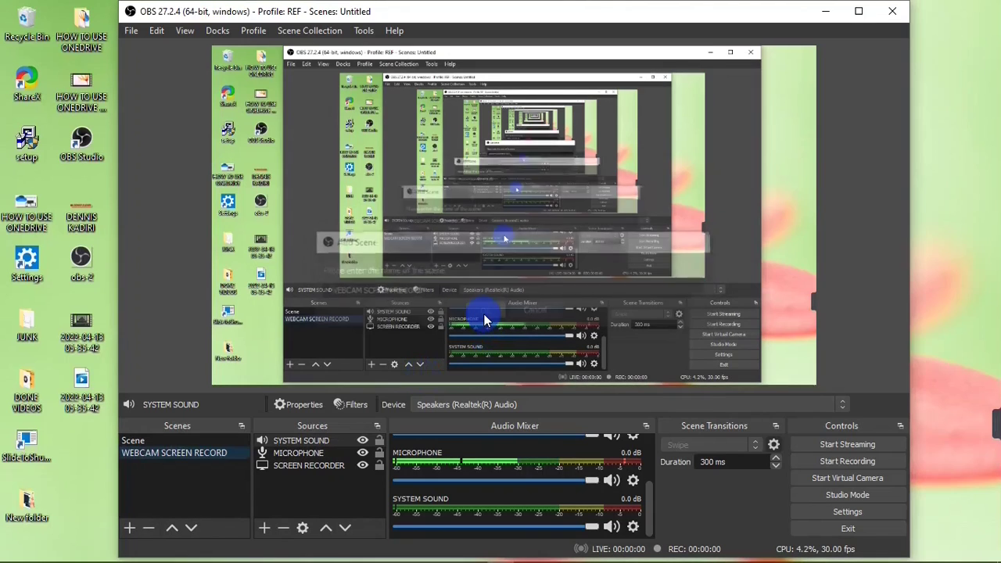
- Add a new video capture device source named WEBCAM to the WEBCAM SCREEN RECORD scene
click(154, 460)
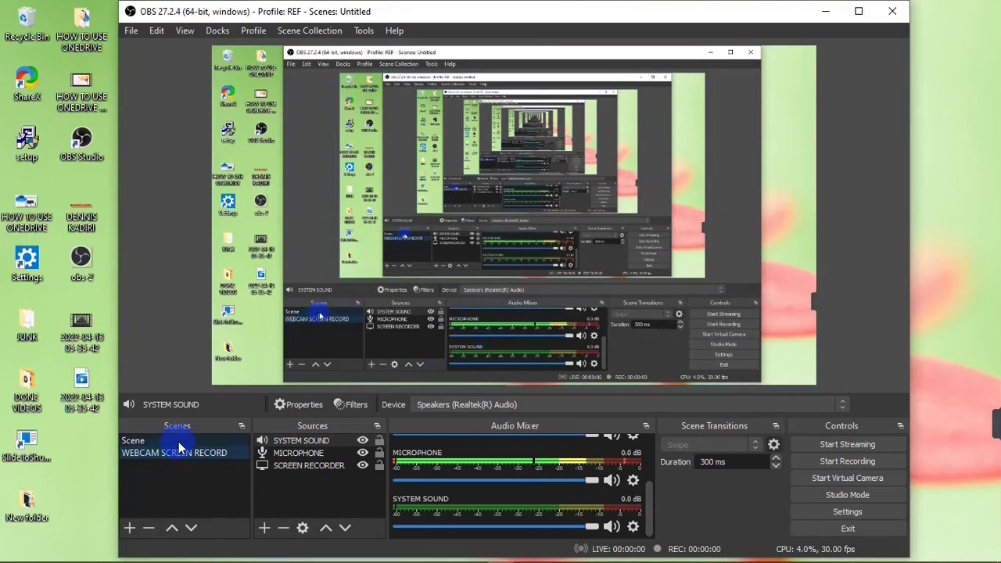
click(181, 458)
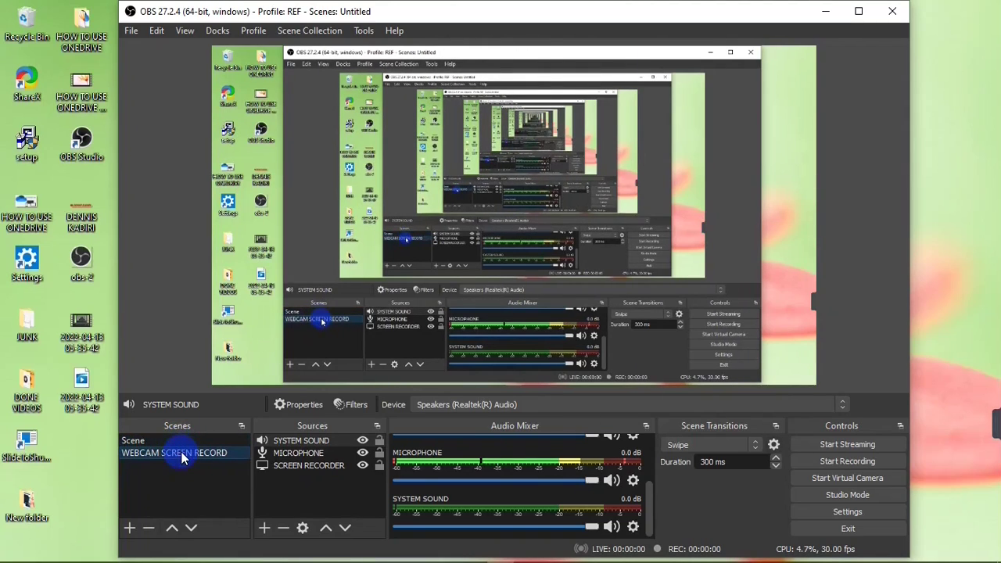
click(193, 462)
click(200, 461)
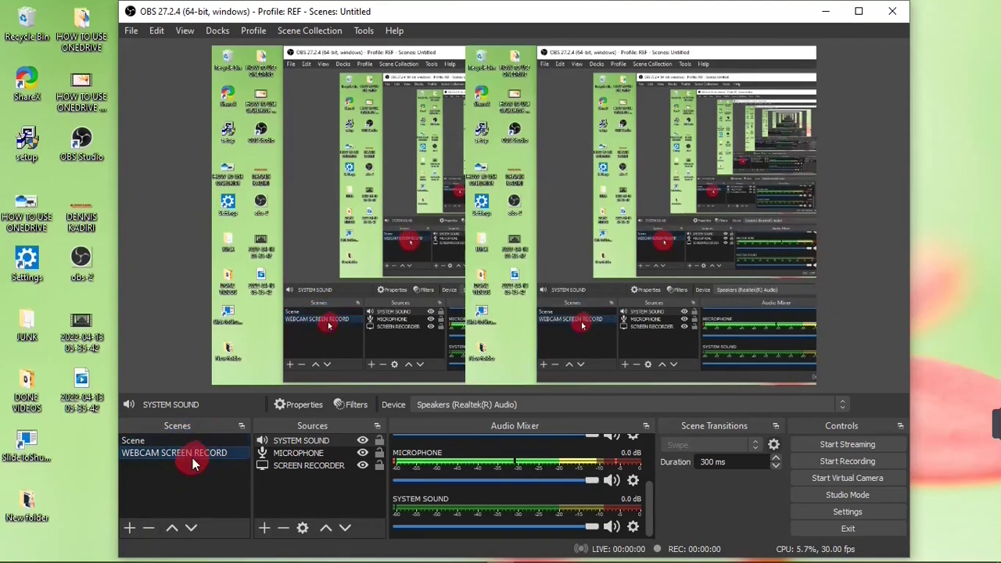
click(206, 460)
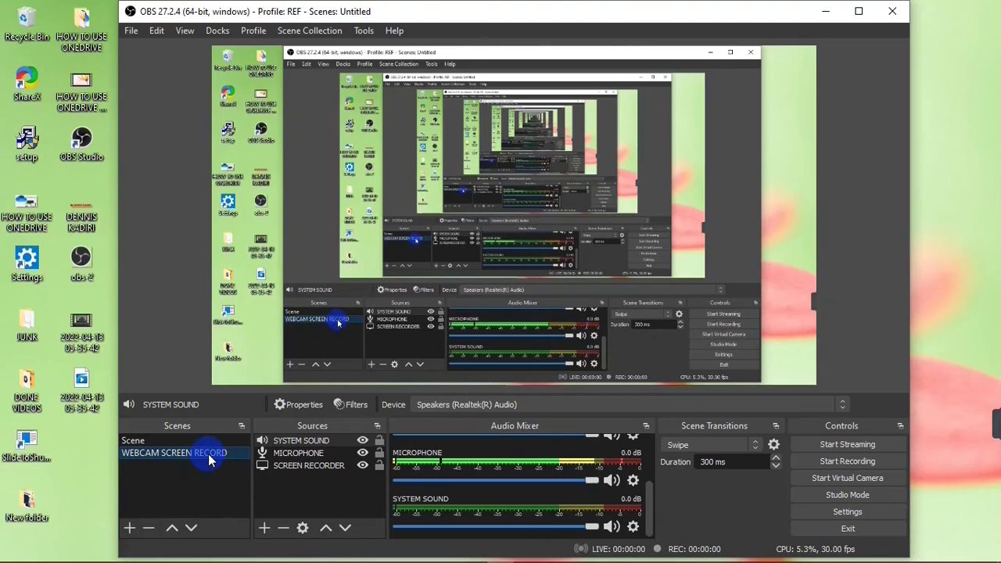
click(265, 527)
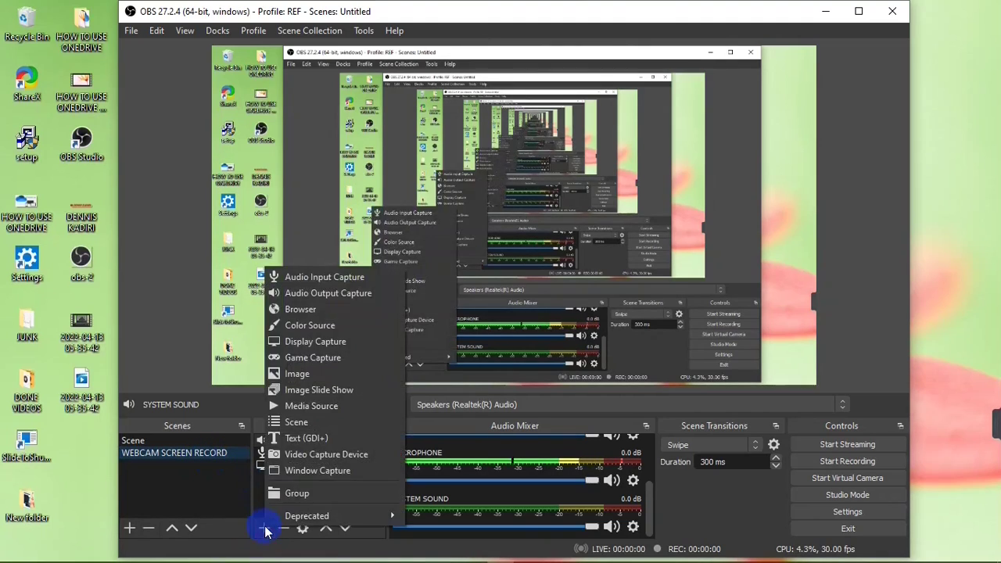
click(319, 462)
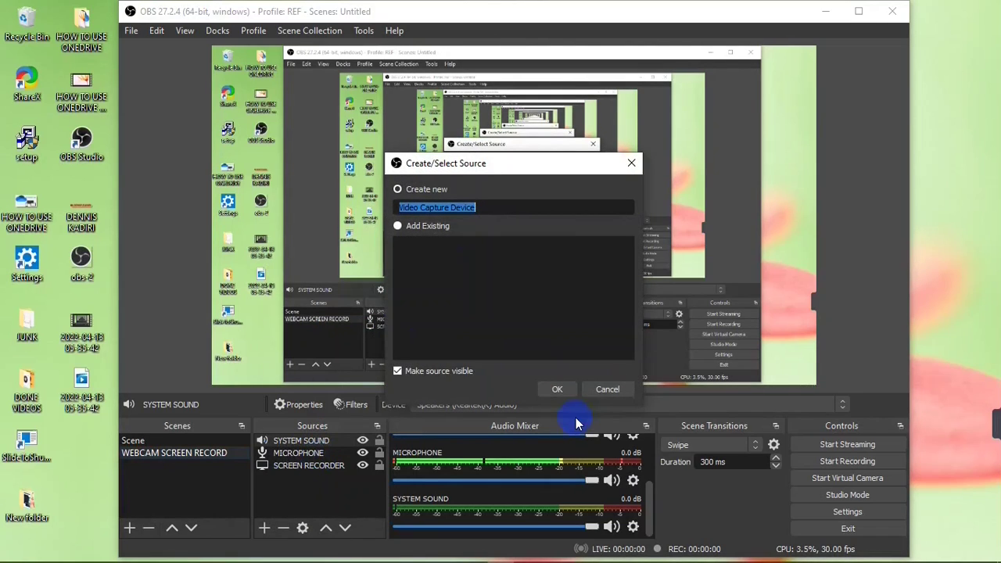
text(WEV)
key(BackSpace)
text(BCAM)
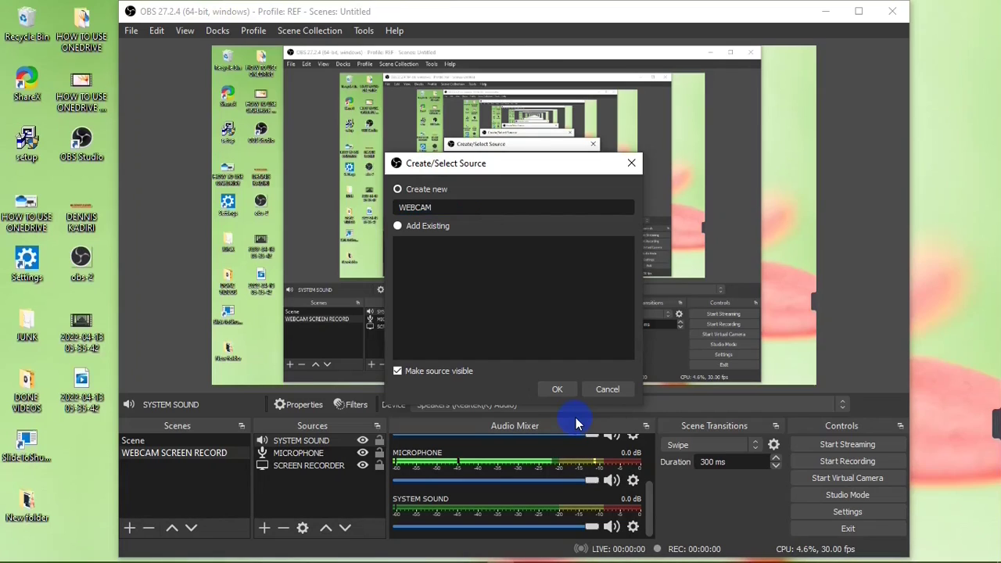
click(565, 395)
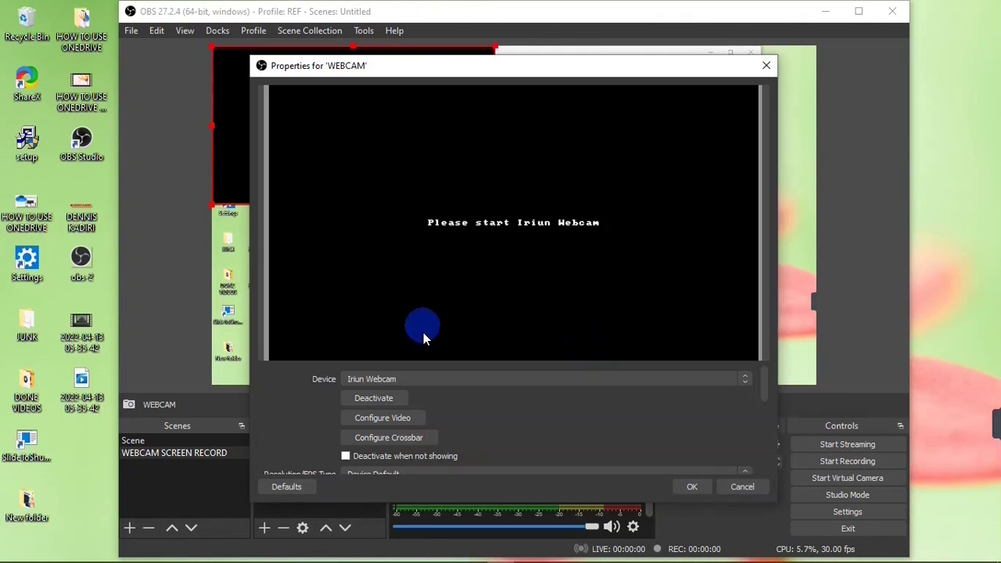
- Set the WEBCAM source's device to HP Webcam and accept its properties
click(425, 381)
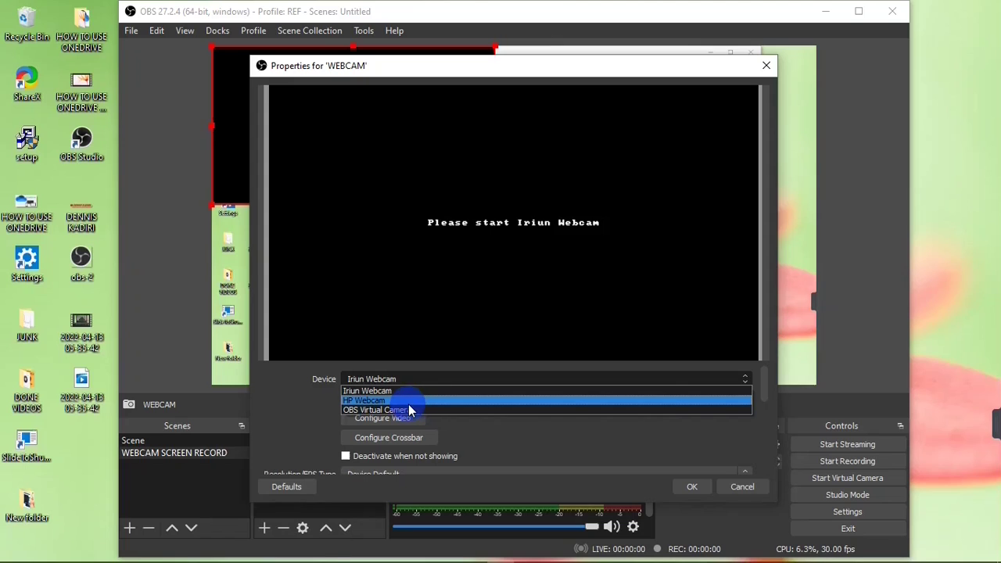
click(408, 403)
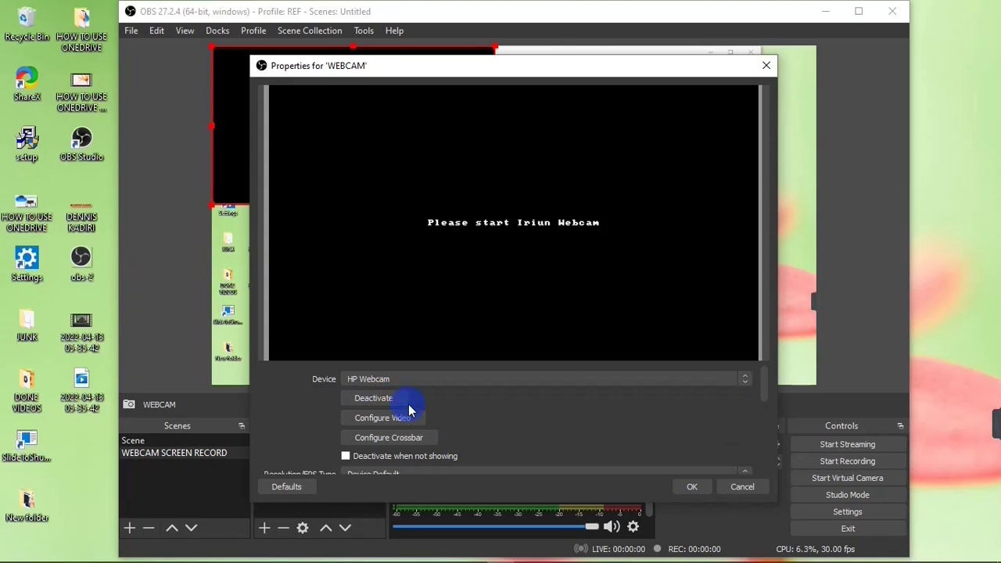
click(688, 486)
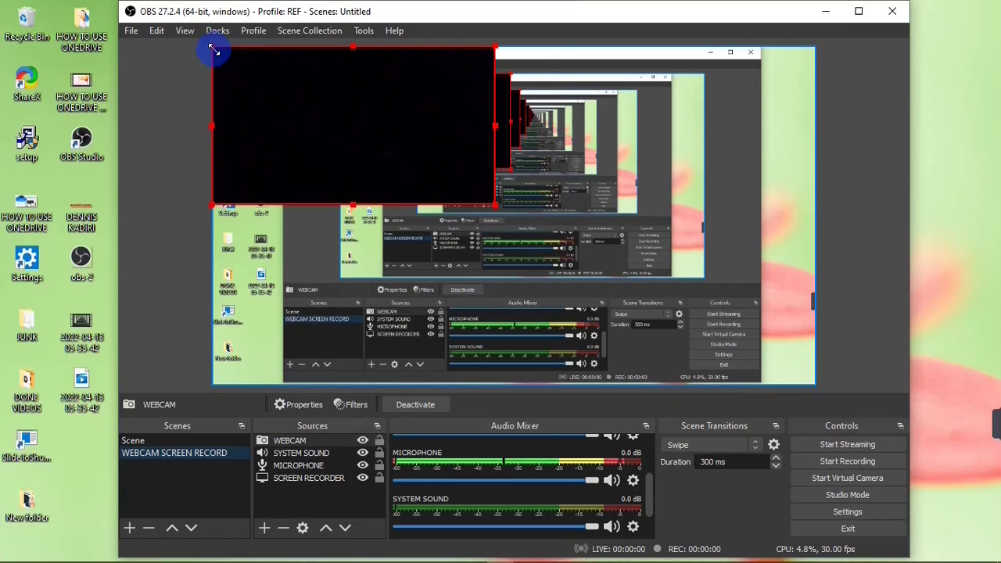
- Shrink the webcam picture to about half its size and place it in the lower-right corner of the preview canvas
drag(212, 47, 374, 136)
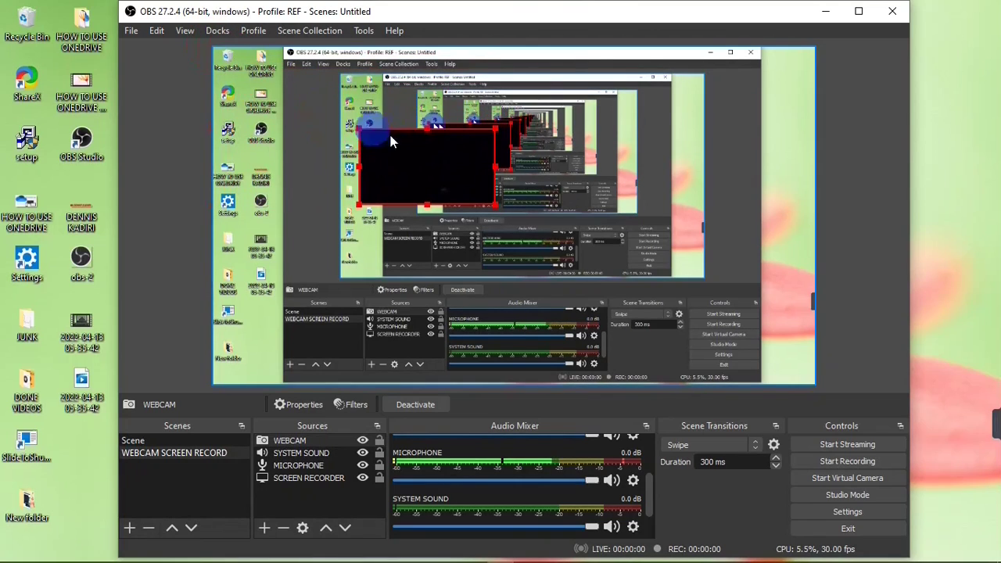
drag(409, 164, 709, 337)
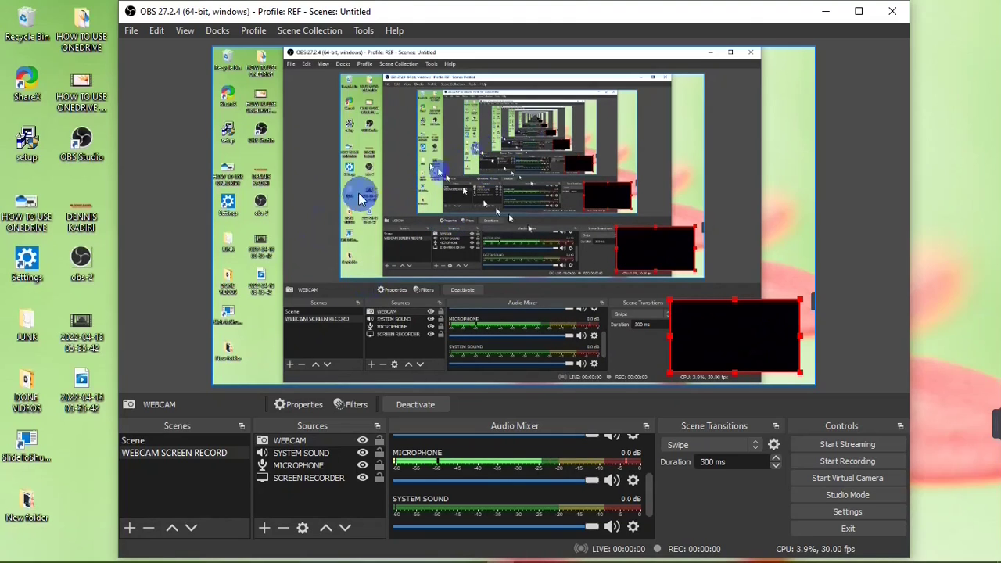
click(326, 187)
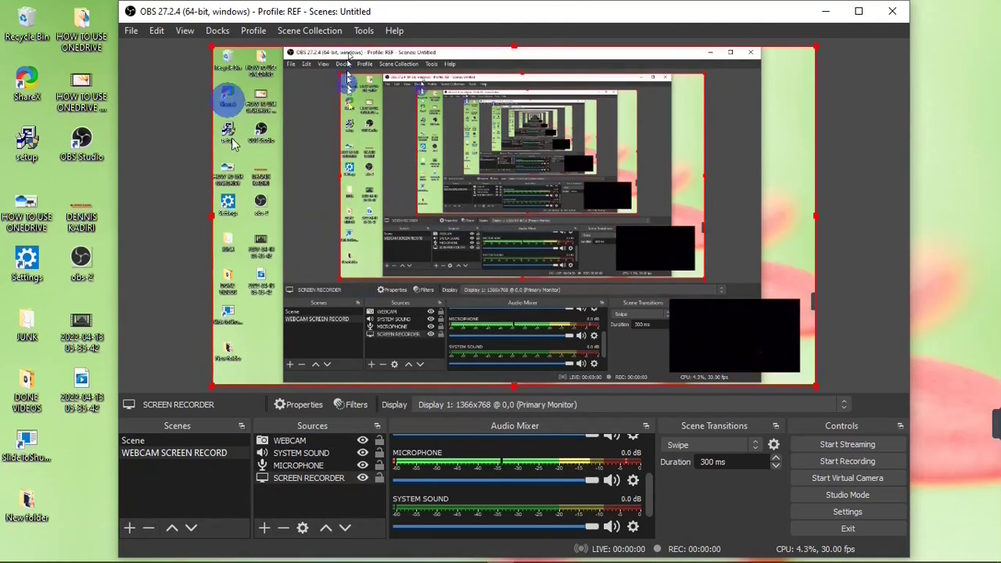
mouse_move(263, 94)
mouse_down()
mouse_move(391, 123)
mouse_move(380, 156)
mouse_move(266, 104)
mouse_move(263, 92)
mouse_up()
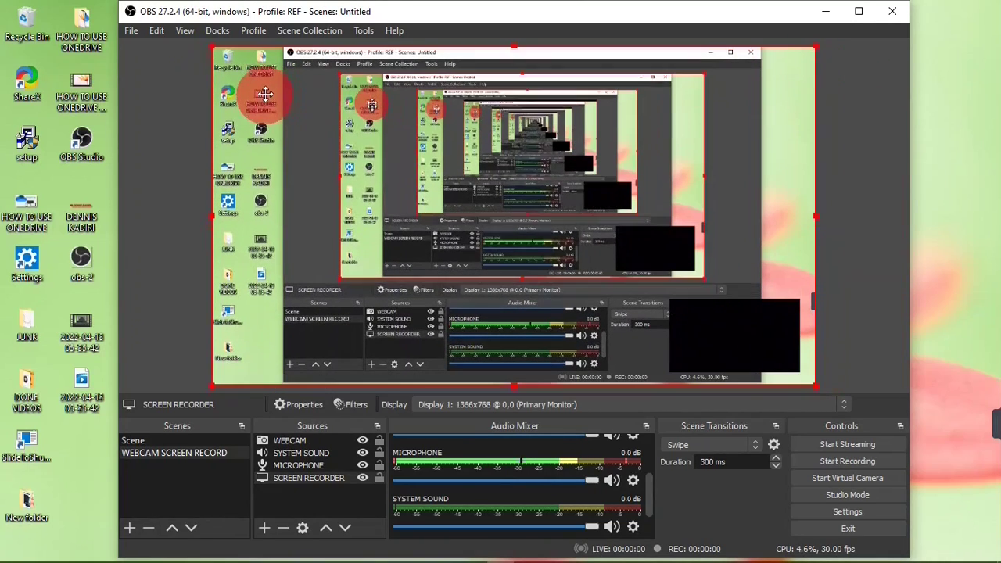
mouse_move(213, 47)
mouse_down()
mouse_move(327, 123)
mouse_move(513, 179)
mouse_move(214, 48)
mouse_up()
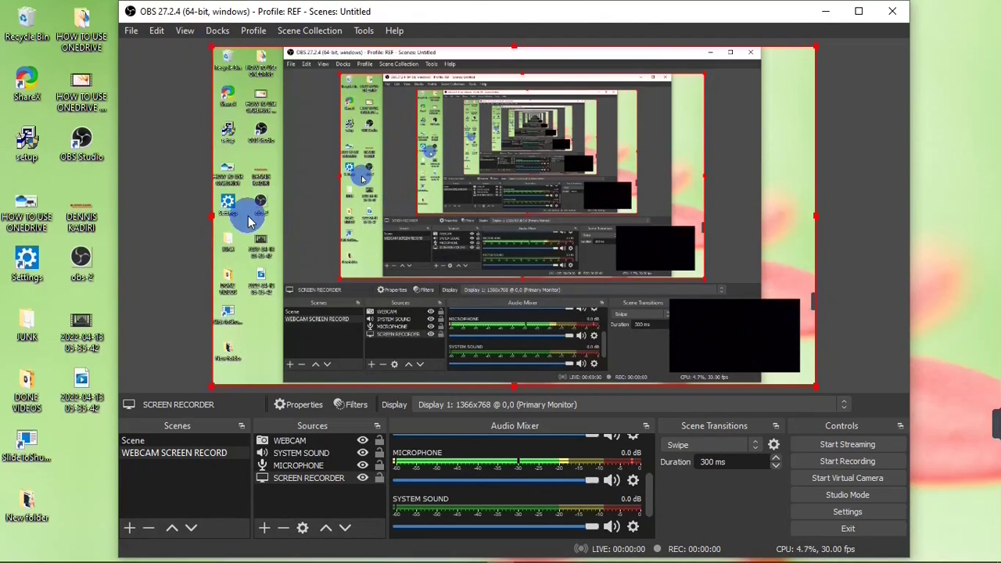
- Crop the SCREEN RECORDER picture inward from all four edges, and reset its transform
key(alt)
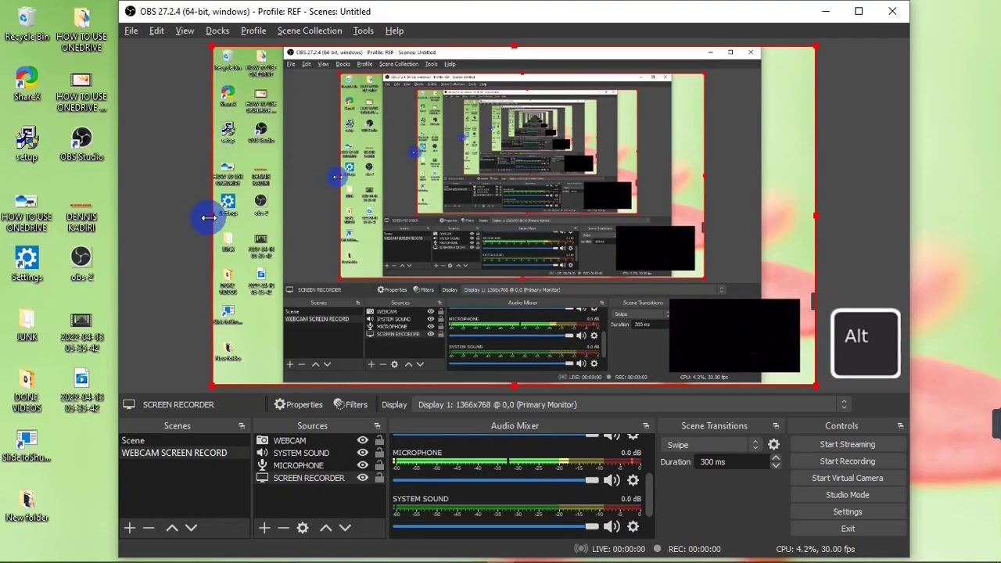
drag(209, 217, 324, 217)
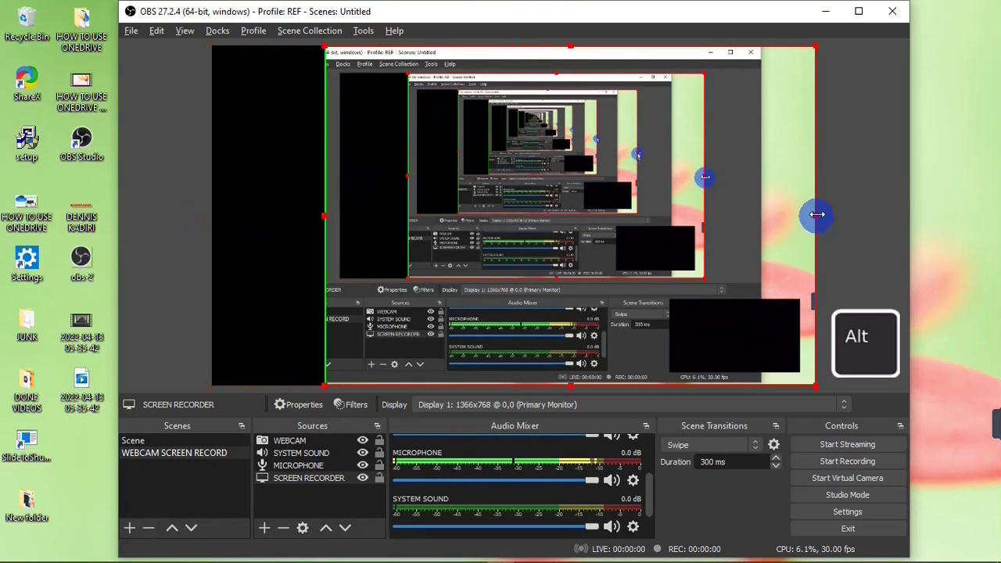
drag(817, 217, 671, 194)
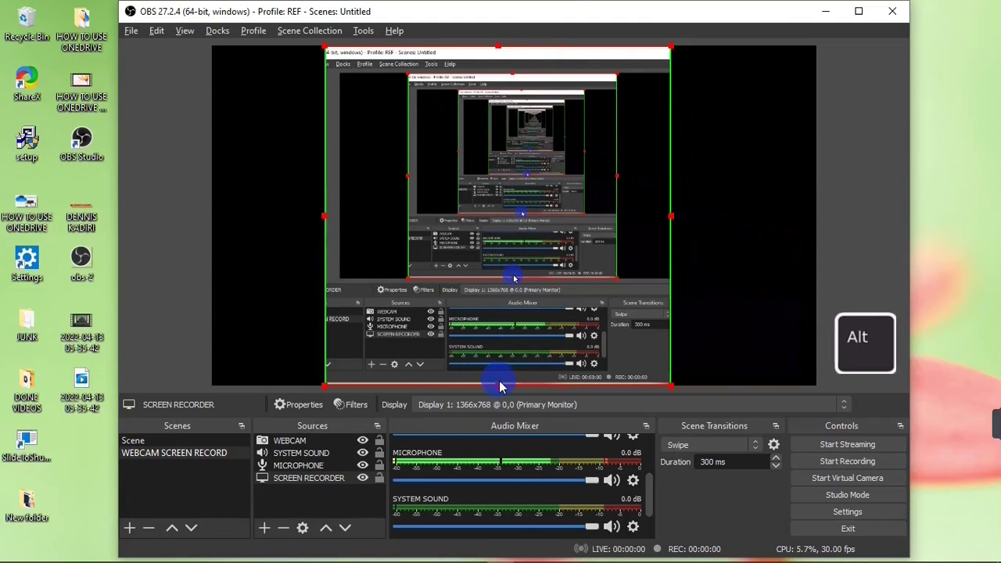
drag(499, 383, 500, 296)
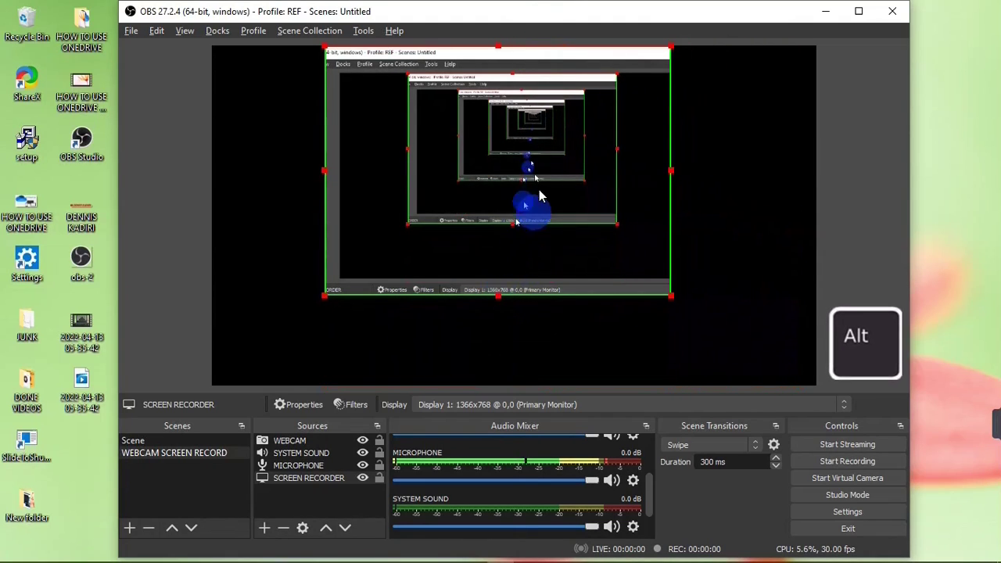
drag(497, 48, 499, 63)
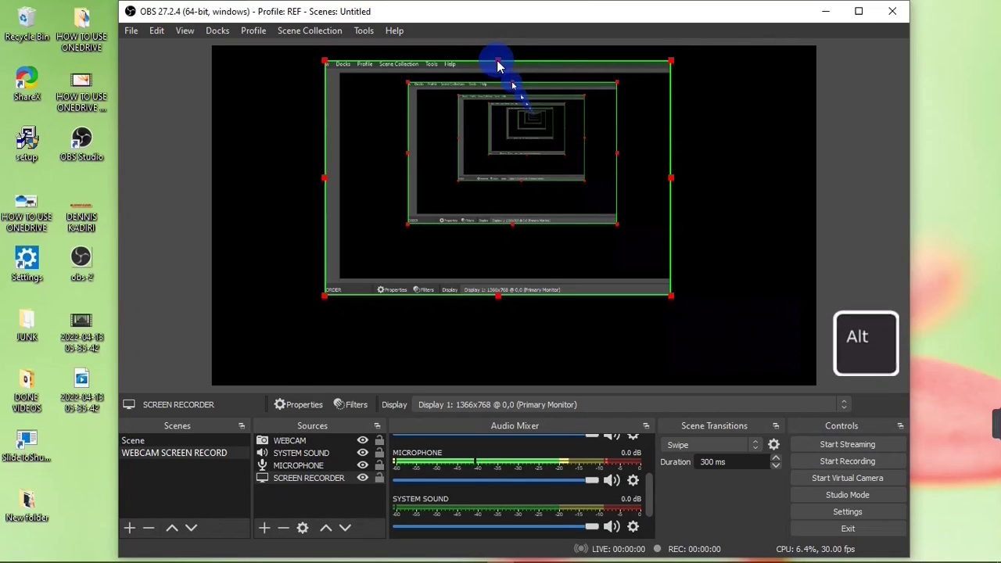
key(ctrl+r)
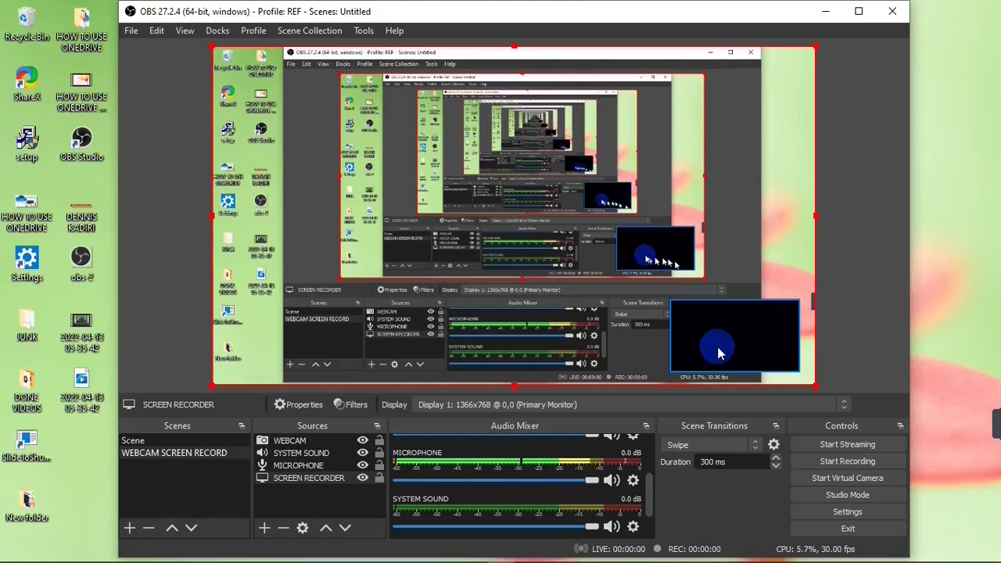
click(718, 351)
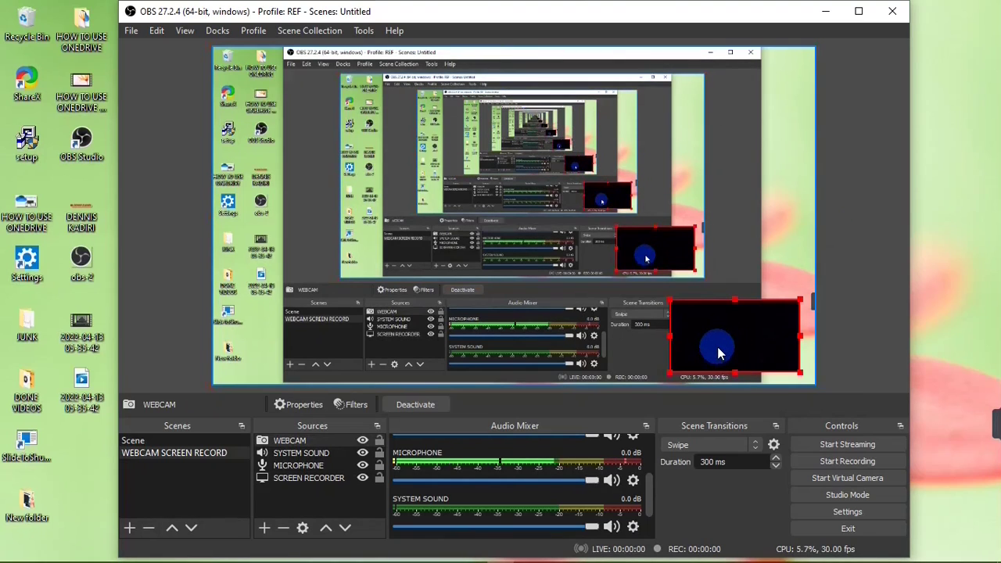
ctrl+click(720, 353)
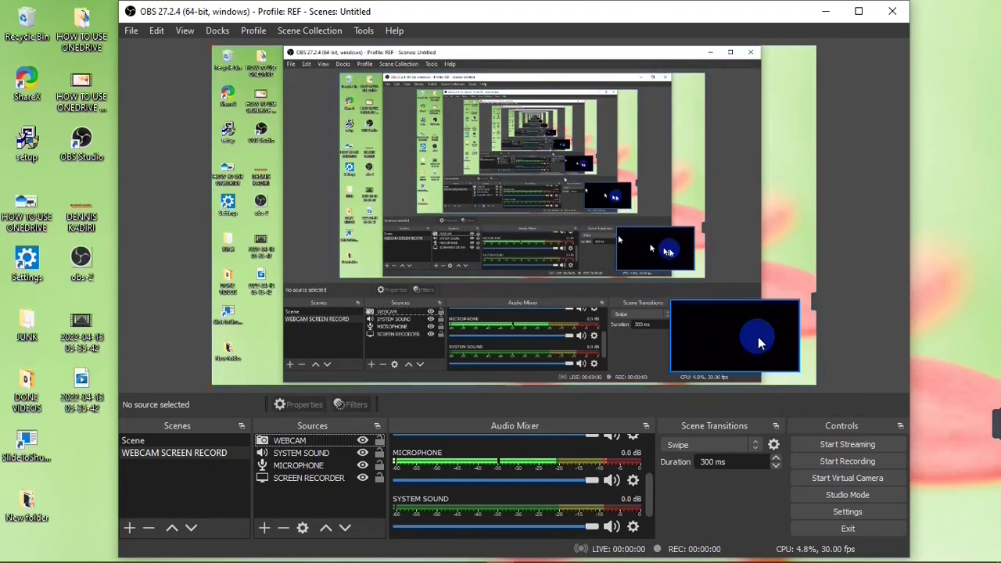
click(759, 342)
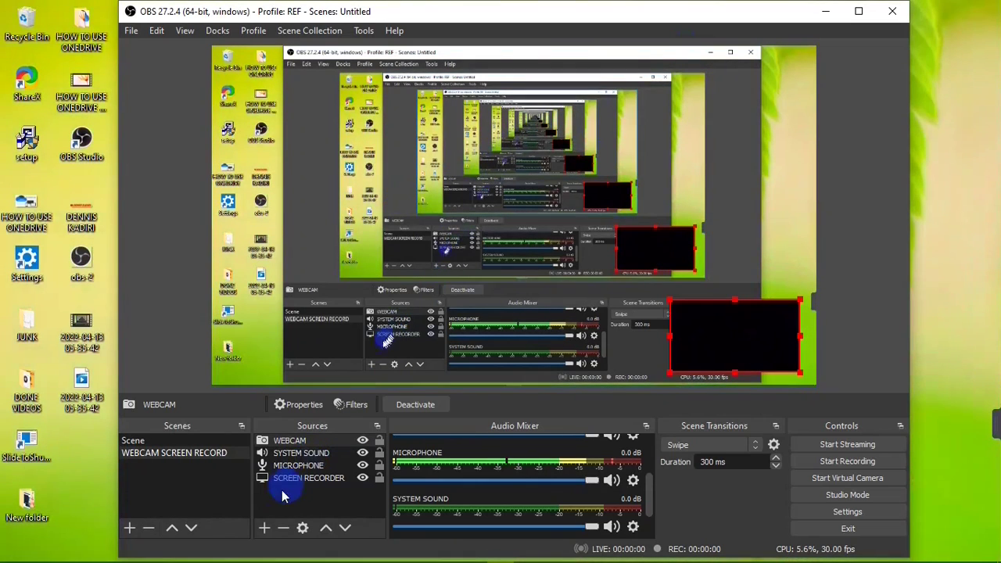
click(264, 528)
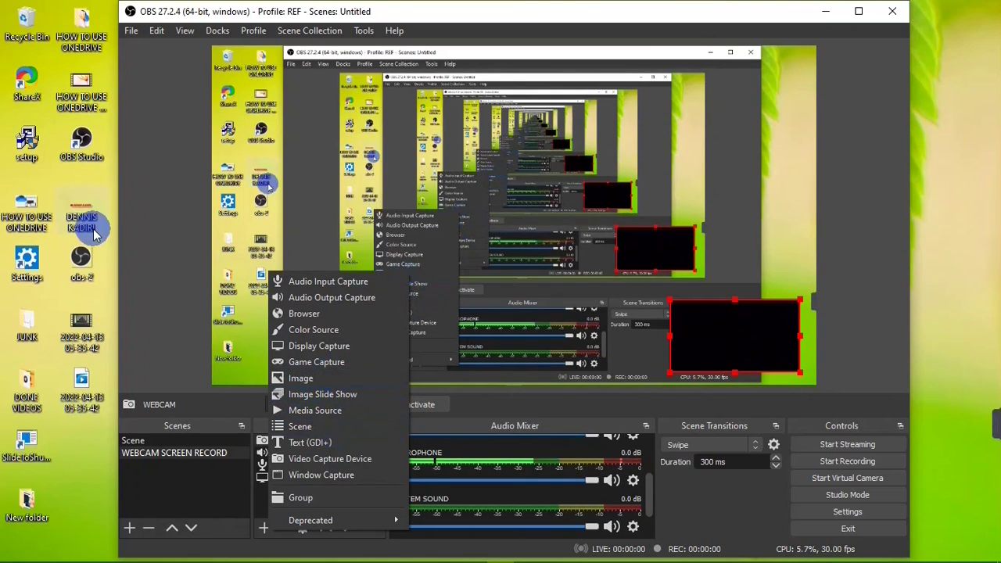
click(333, 362)
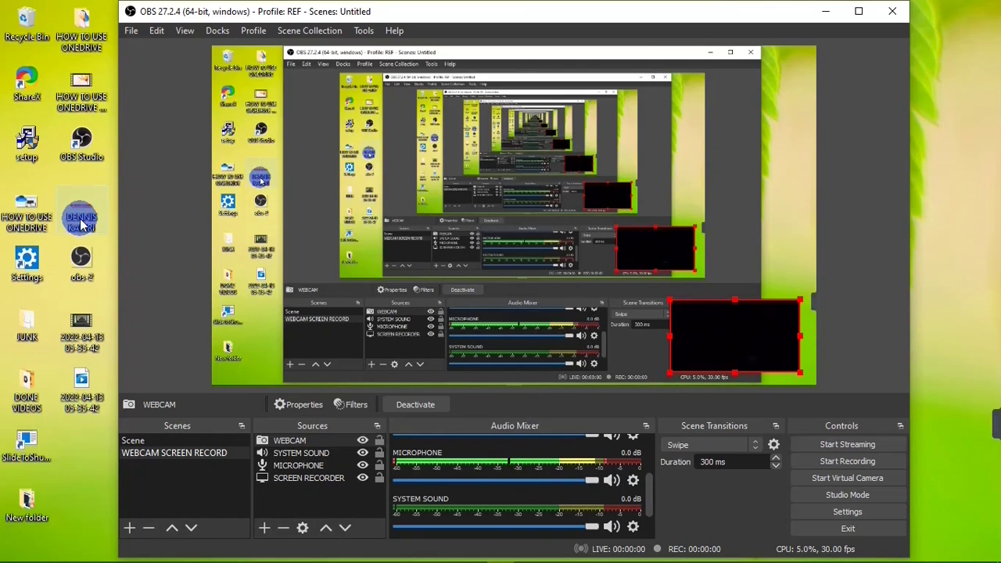
- Add the red channel-name logo image from the desktop to the scene, shrink it and place it in the canvas's upper-right corner
drag(82, 221, 279, 86)
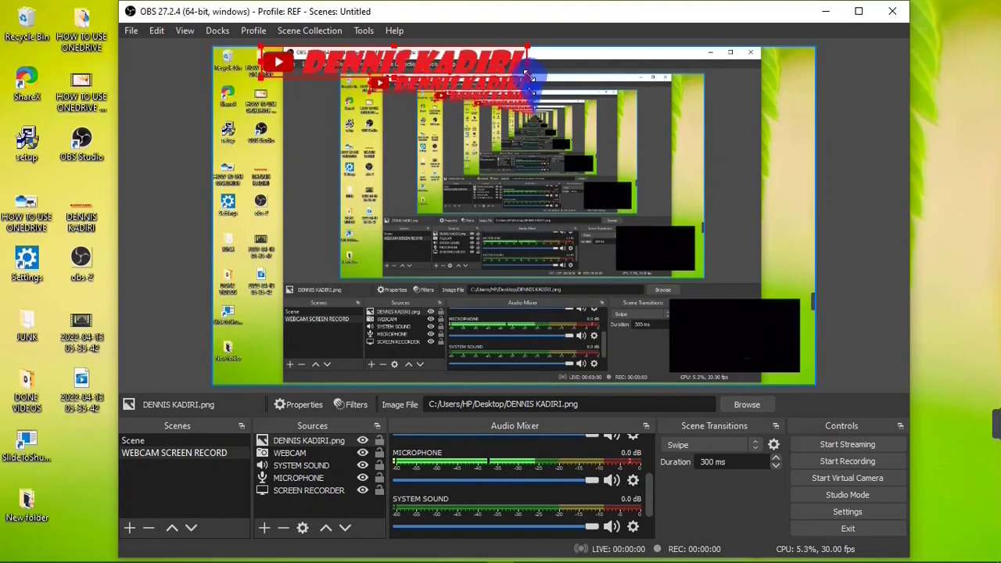
drag(526, 76, 762, 63)
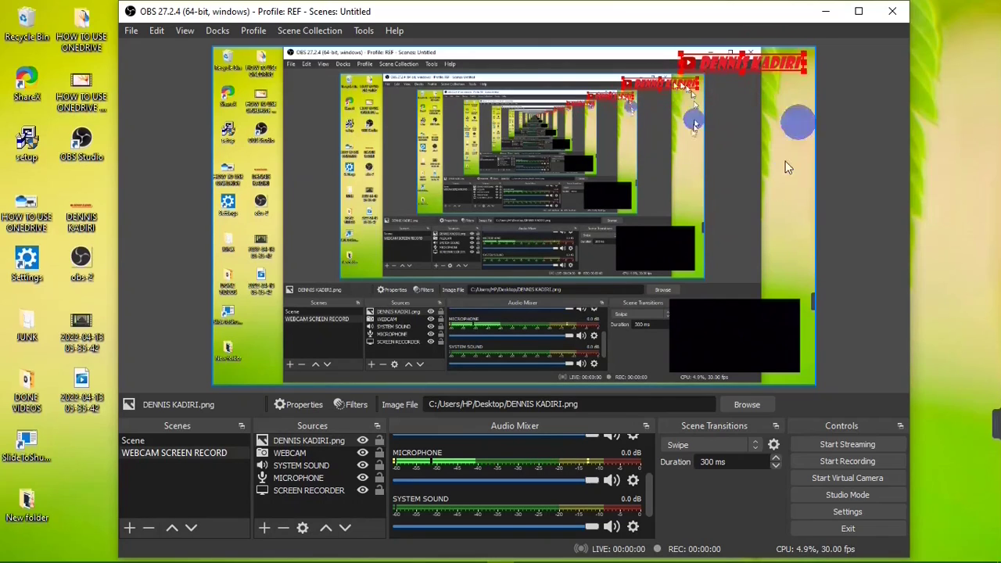
click(762, 230)
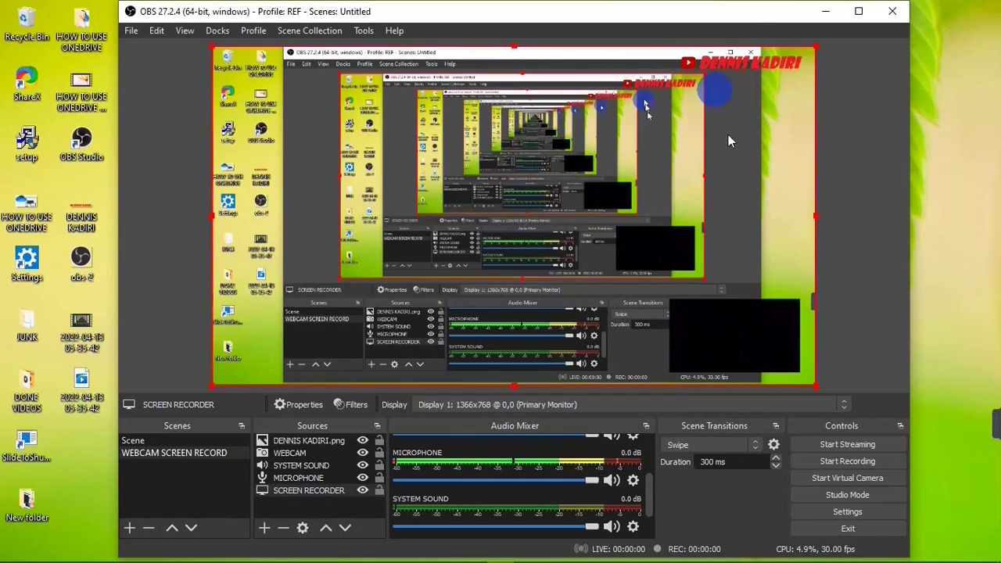
click(733, 341)
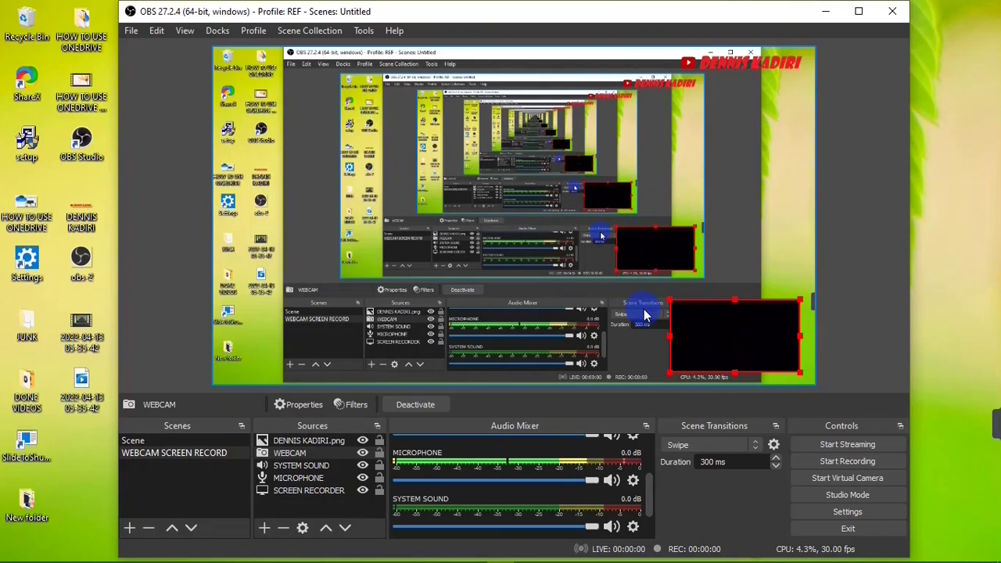
- Add a new color source named BOARDER to the WEBCAM SCREEN RECORD scene
click(266, 528)
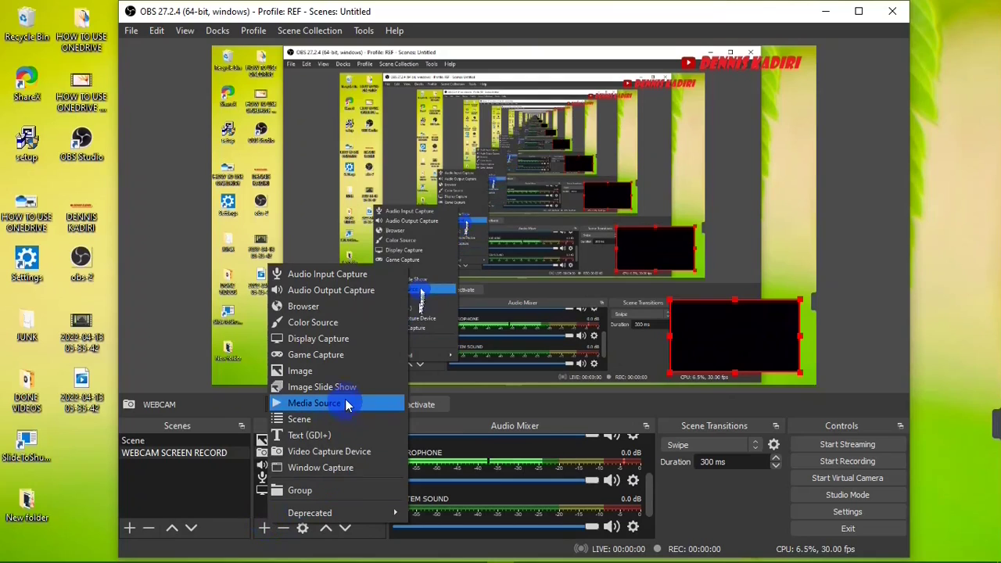
click(369, 322)
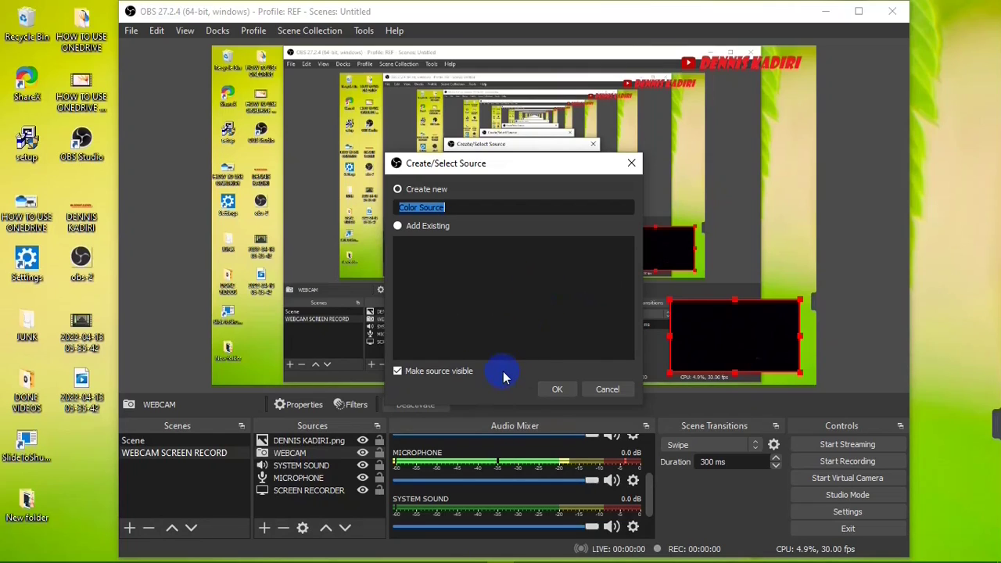
text(BAC)
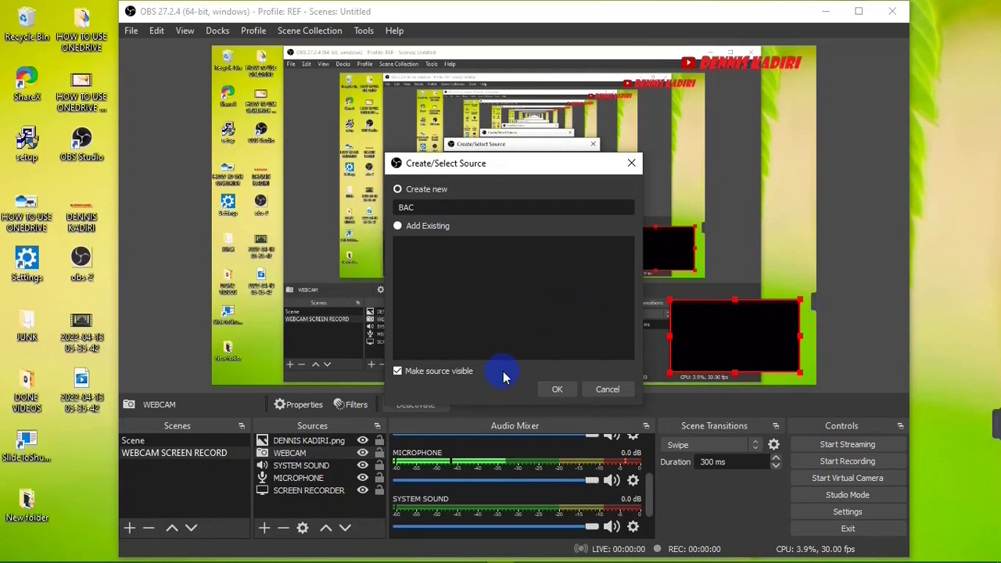
key(BackSpace)
key(BackSpace)
text(B)
key(BackSpace)
text(OARDER)
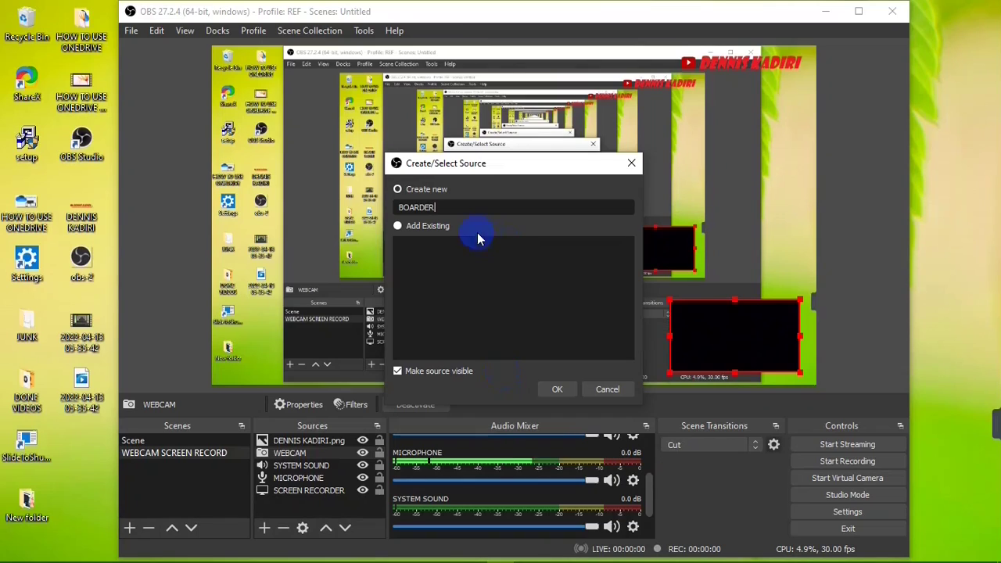
click(558, 388)
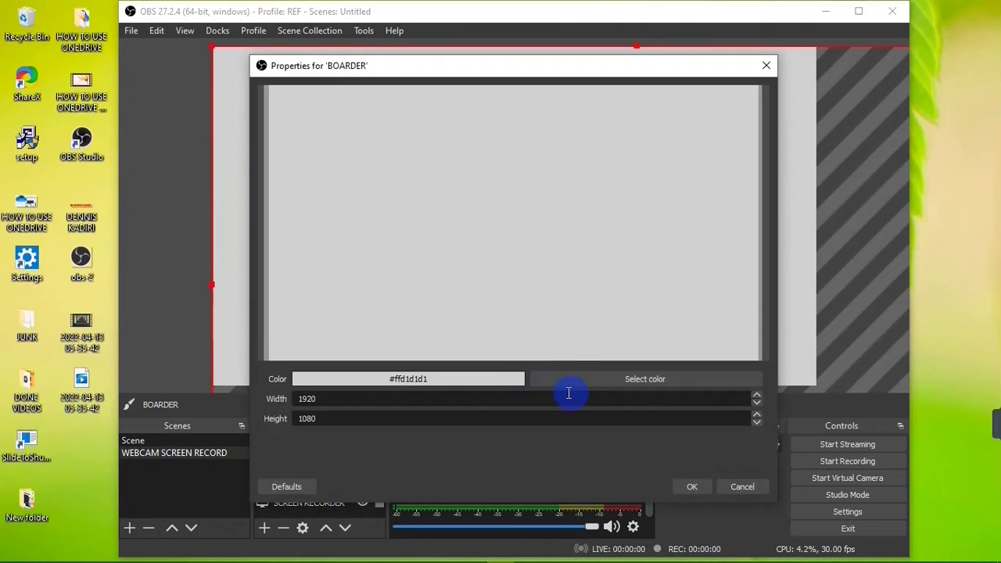
- Set the BOARDER source's color to yellow (#ffff00) and accept its properties
click(559, 384)
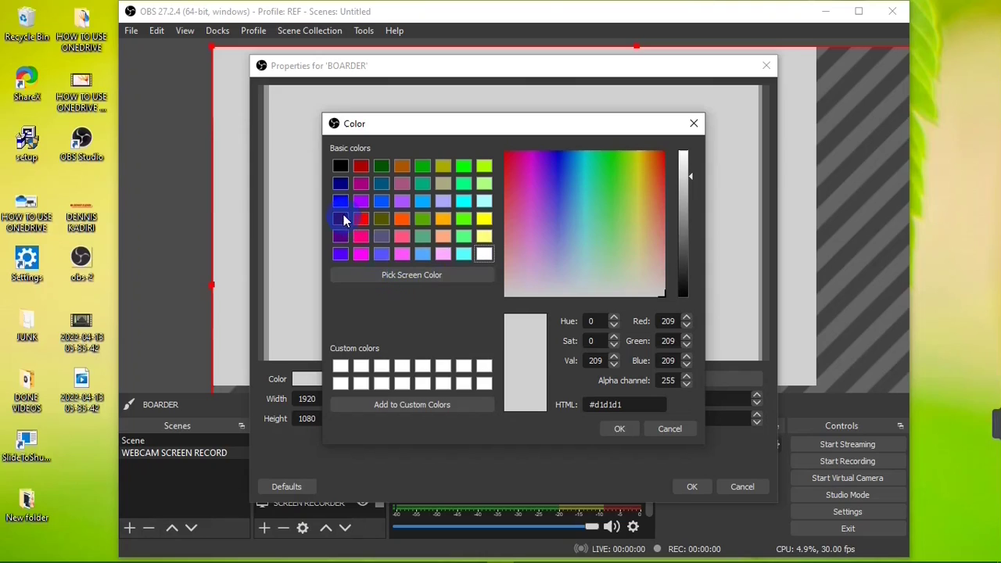
click(485, 218)
click(619, 428)
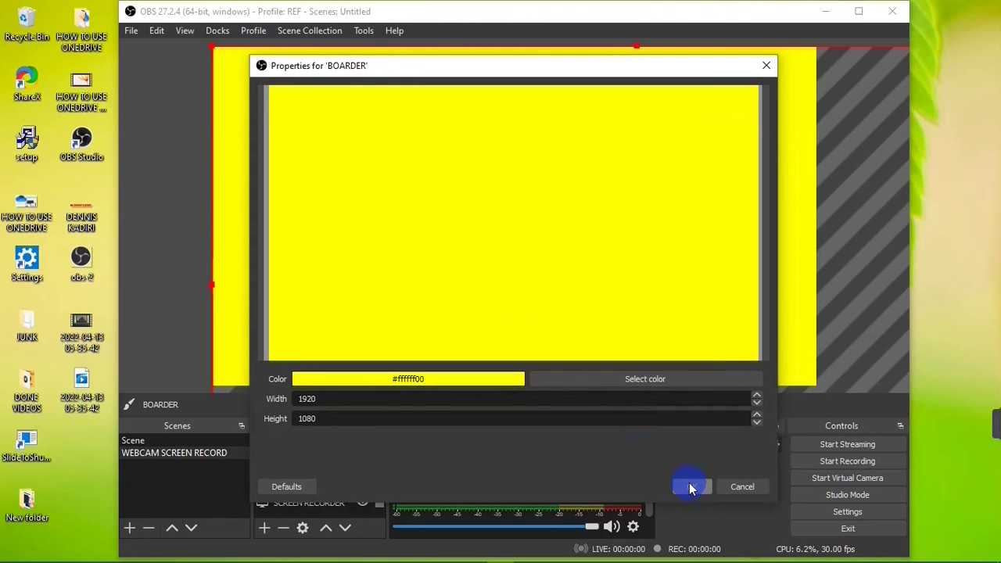
click(689, 487)
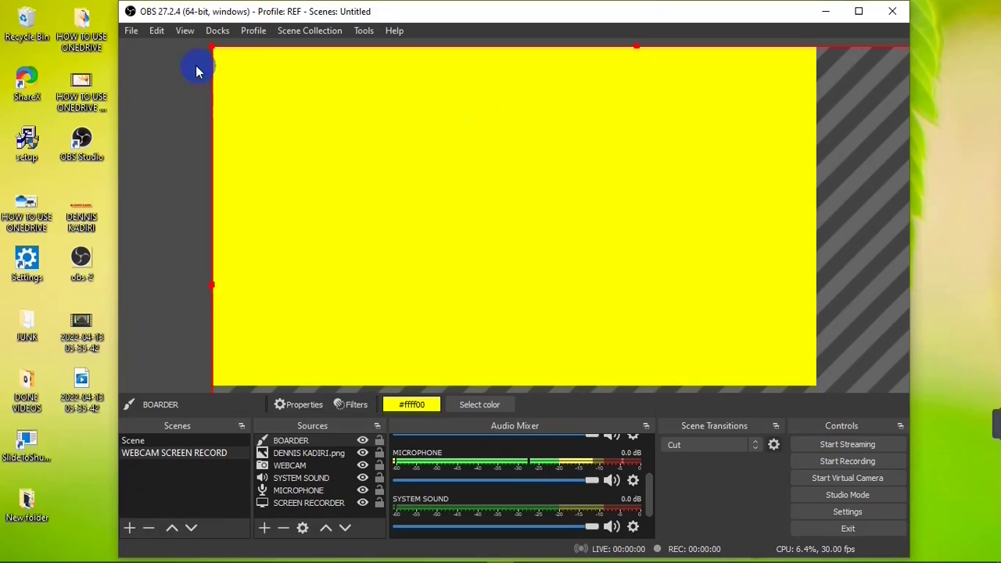
- Shrink the yellow BOARDER rectangle to slightly larger than the webcam picture and center it over the webcam
drag(208, 45, 617, 282)
drag(704, 342, 257, 175)
drag(170, 120, 548, 287)
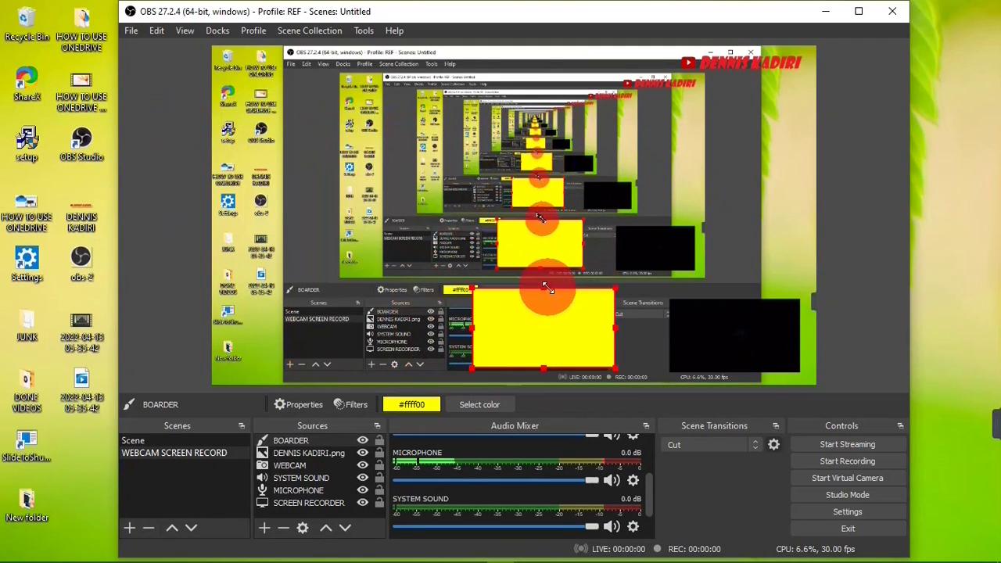
drag(577, 331, 733, 330)
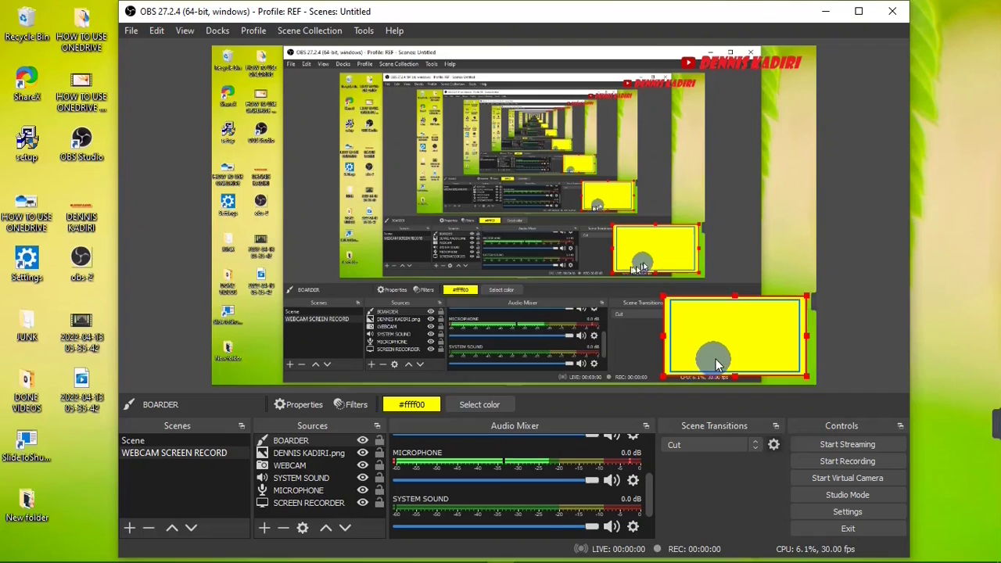
- Move the WEBCAM source above BOARDER in the source order so the yellow frames the webcam picture
click(313, 476)
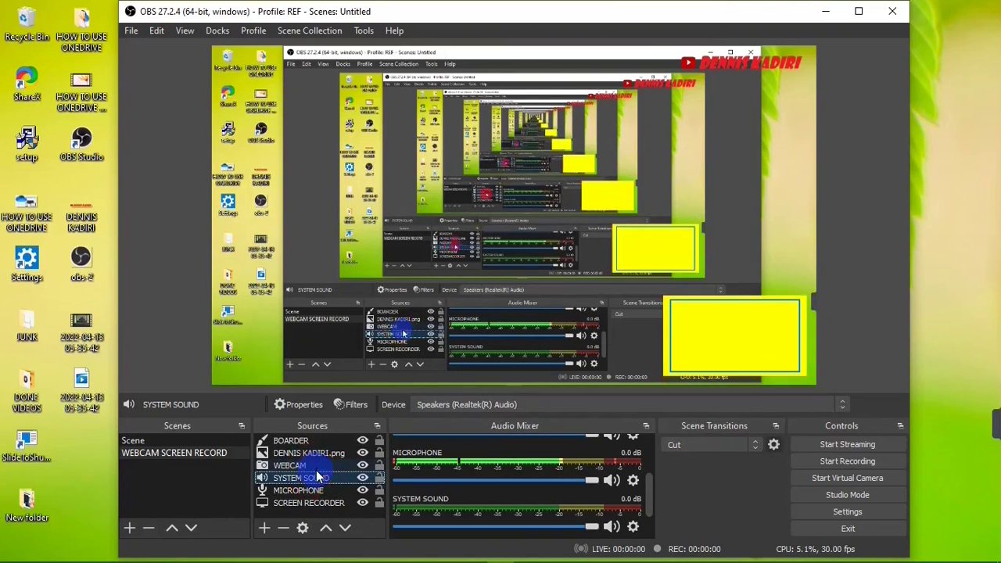
click(316, 465)
drag(329, 435, 315, 441)
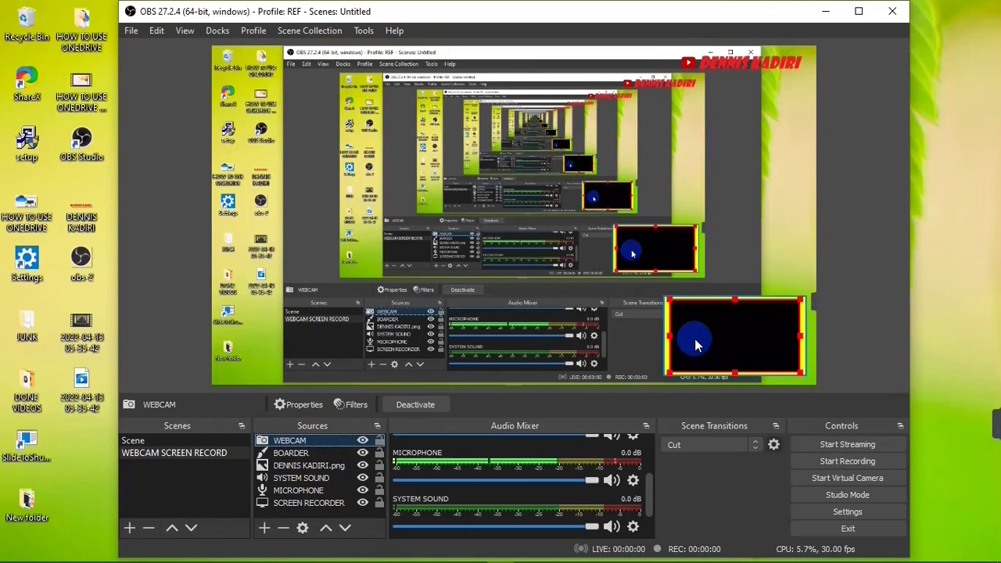
click(428, 333)
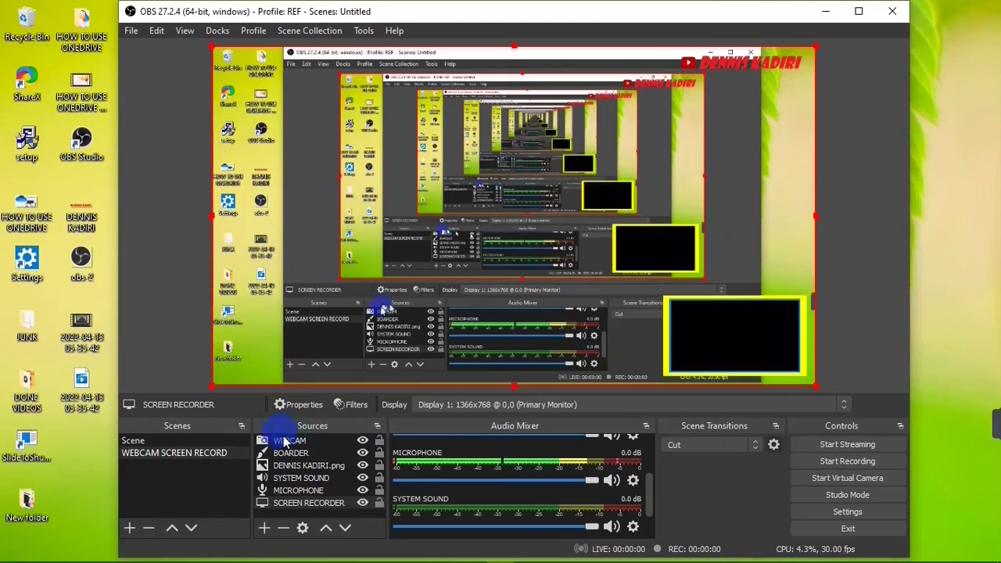
- Group the WEBCAM and BOARDER sources and name the group WECAM AND BOARDER
click(313, 443)
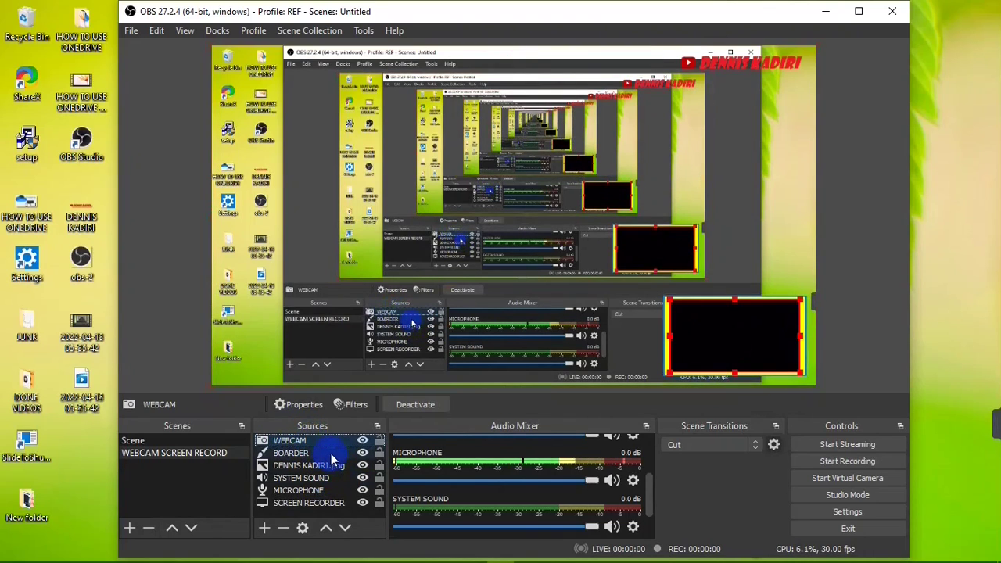
click(332, 456)
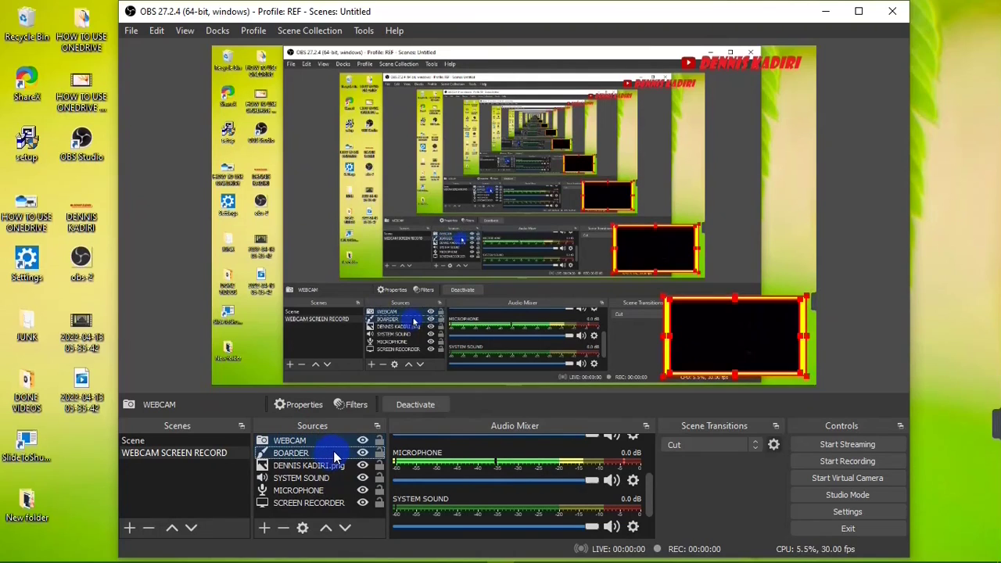
right_click(328, 451)
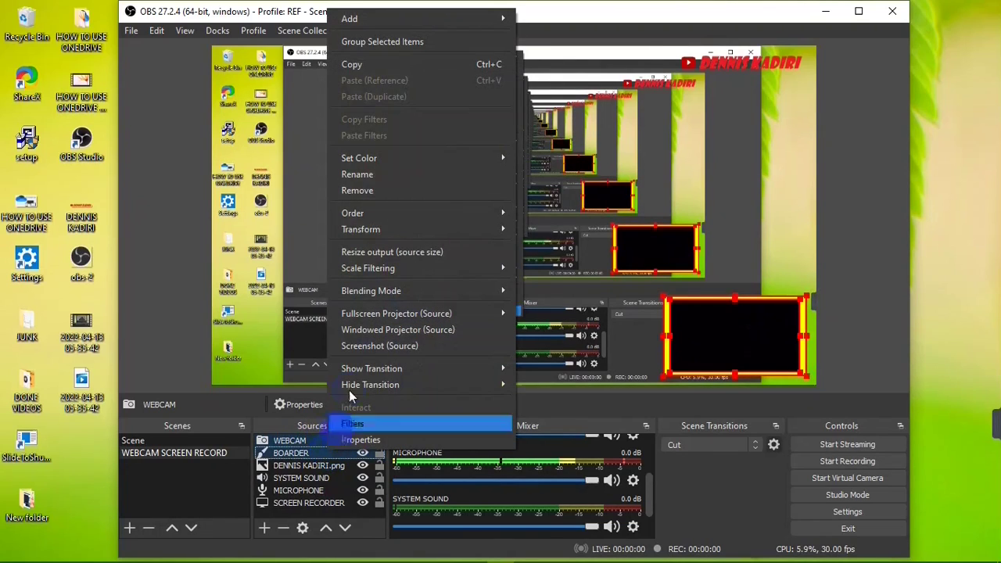
click(399, 51)
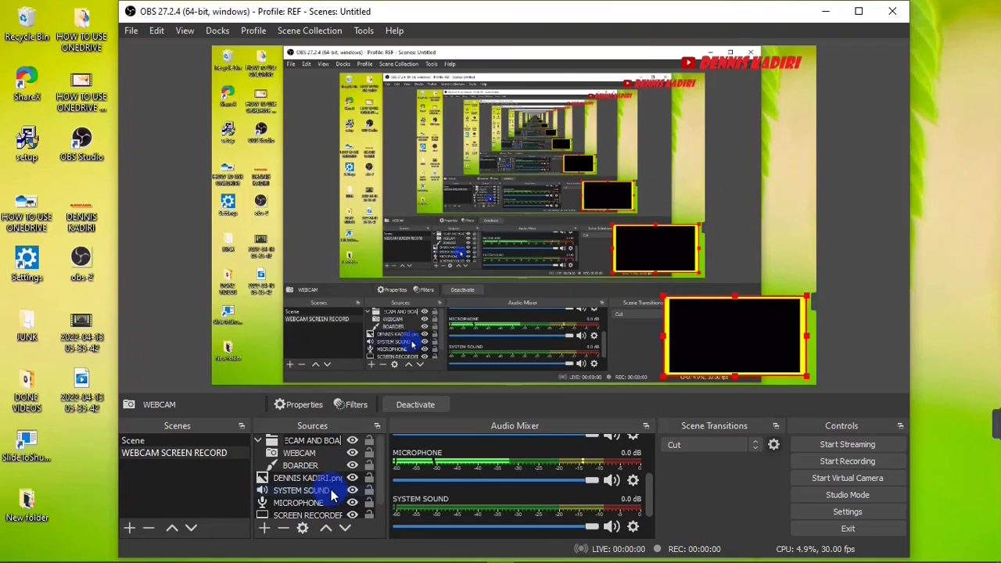
click(333, 490)
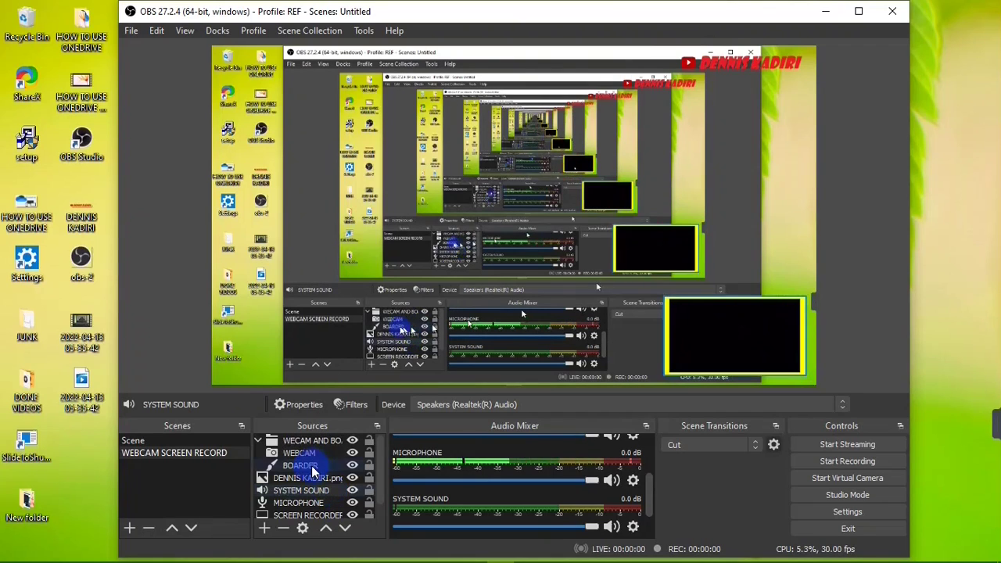
- Collapse the WECAM AND BOARDER group, shrink it slightly and place it in the canvas's lower-right corner
click(261, 444)
drag(755, 328, 509, 217)
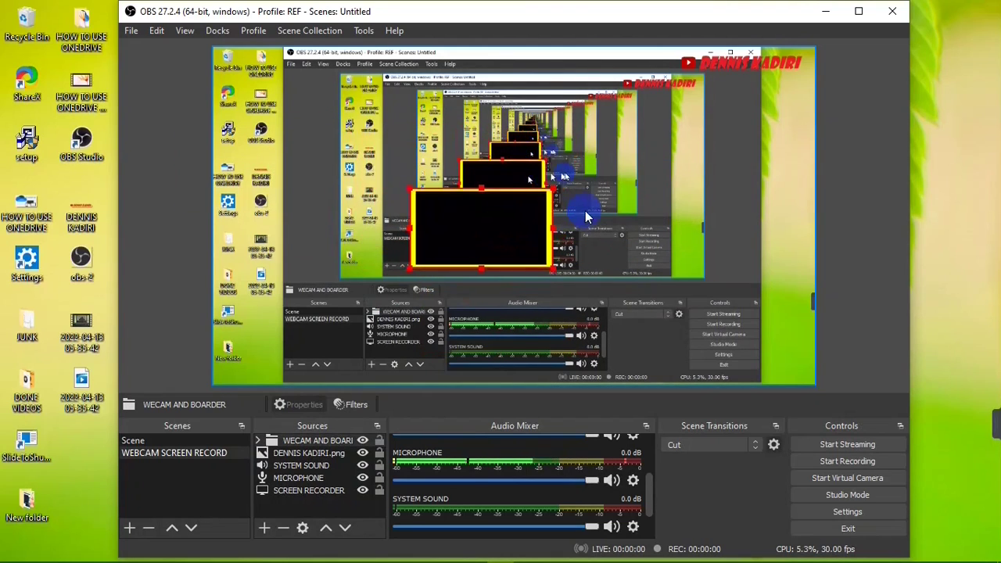
mouse_move(555, 188)
mouse_down()
mouse_move(525, 179)
mouse_move(501, 226)
mouse_move(538, 198)
mouse_up()
drag(458, 232, 729, 340)
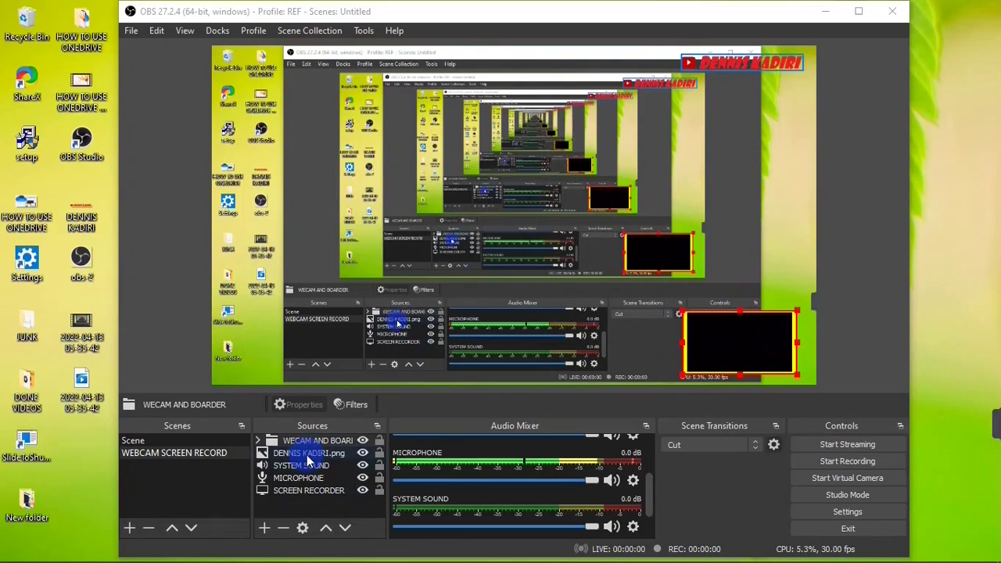
- Hide the WECAM AND BOARDER group and the channel logo in the scene, and make both visible again
click(362, 442)
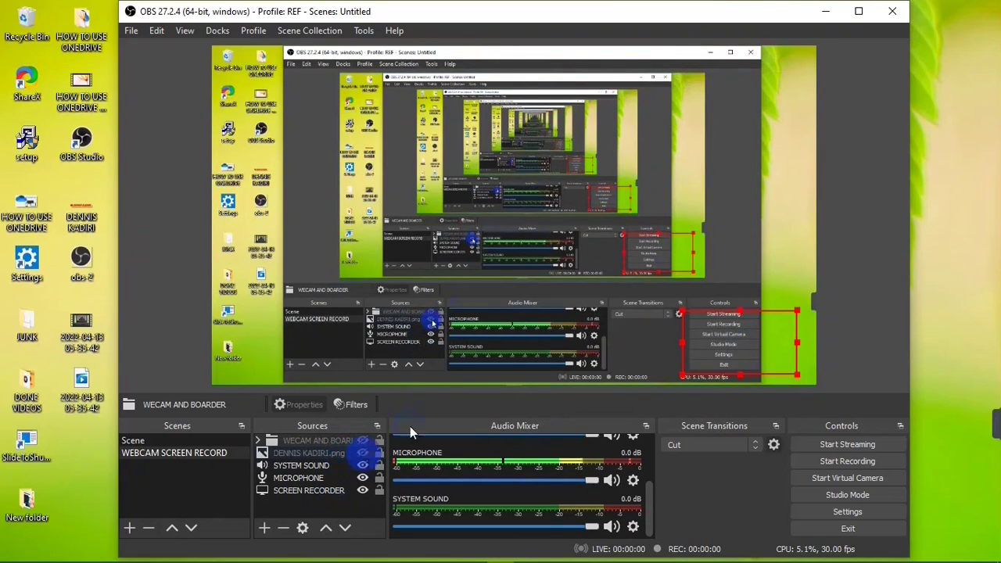
click(363, 454)
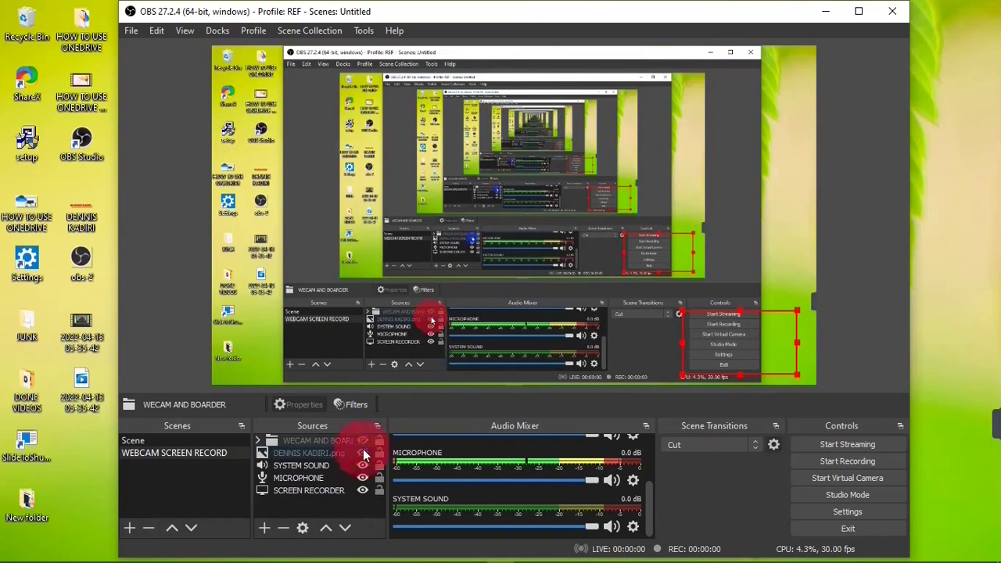
click(363, 453)
click(363, 440)
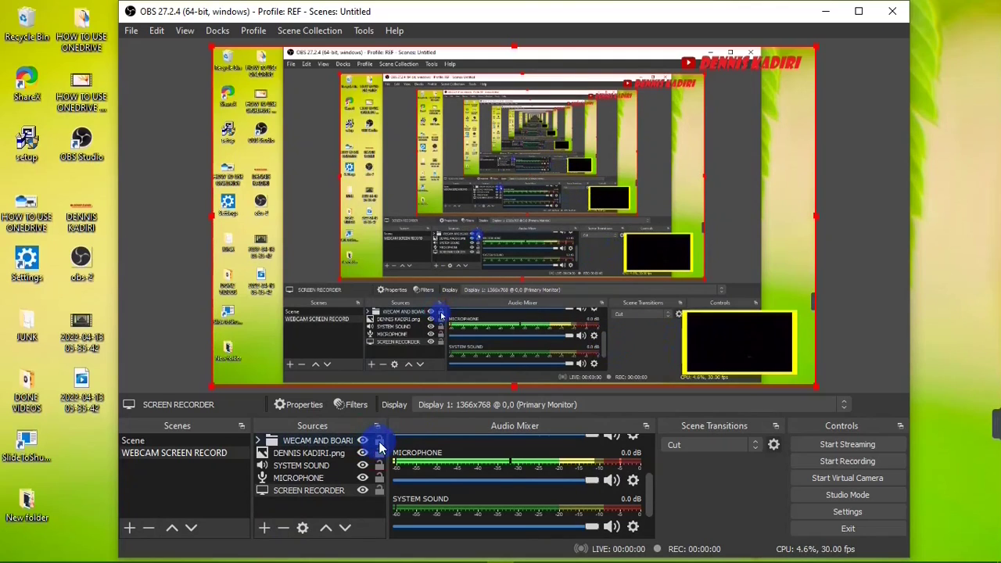
click(301, 465)
shift+click(292, 476)
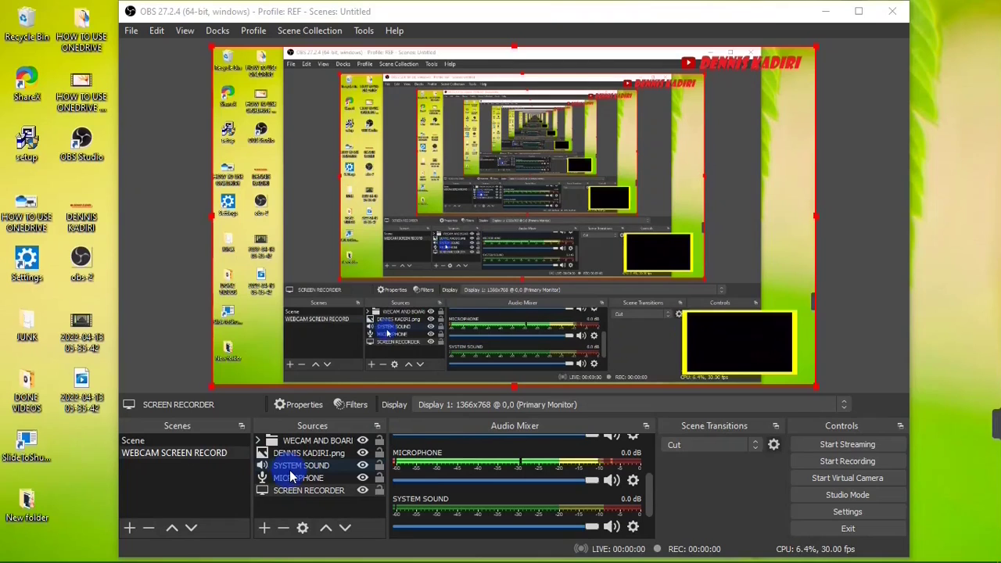
- Switch back and forth between Scene and WEBCAM SCREEN RECORD to compare them, ending on WEBCAM SCREEN RECORD
click(194, 444)
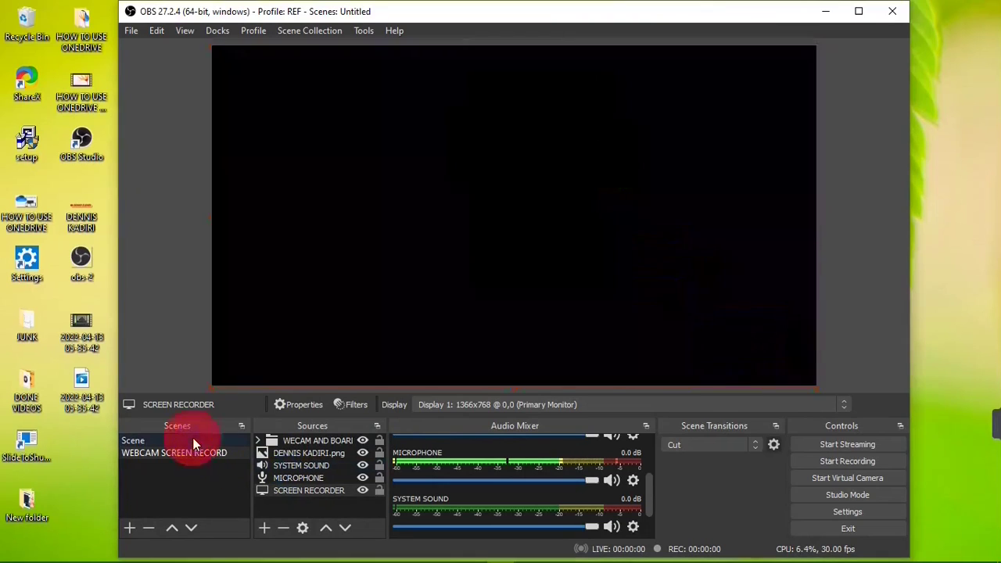
click(190, 440)
click(180, 453)
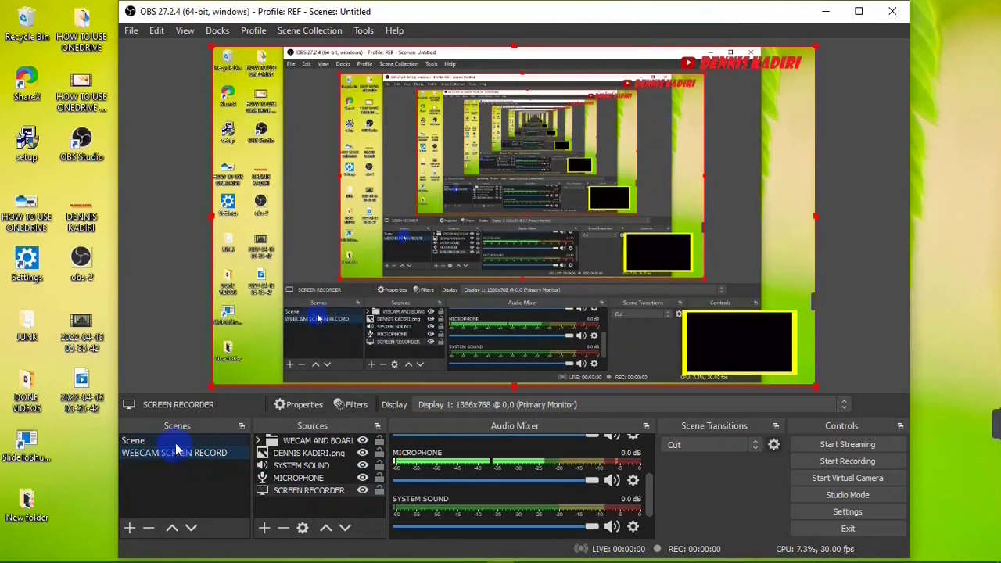
click(179, 442)
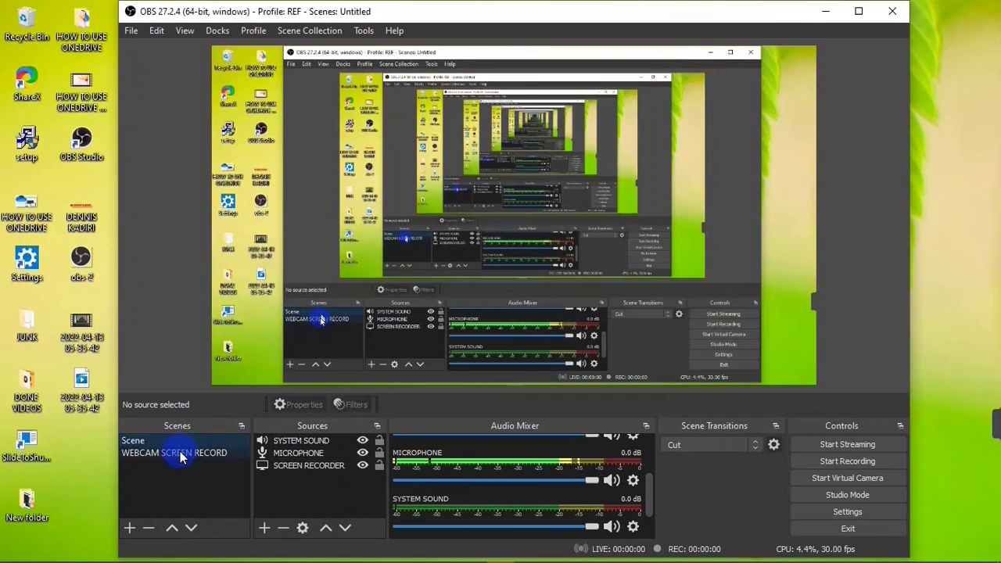
click(180, 453)
click(177, 444)
click(177, 453)
click(179, 443)
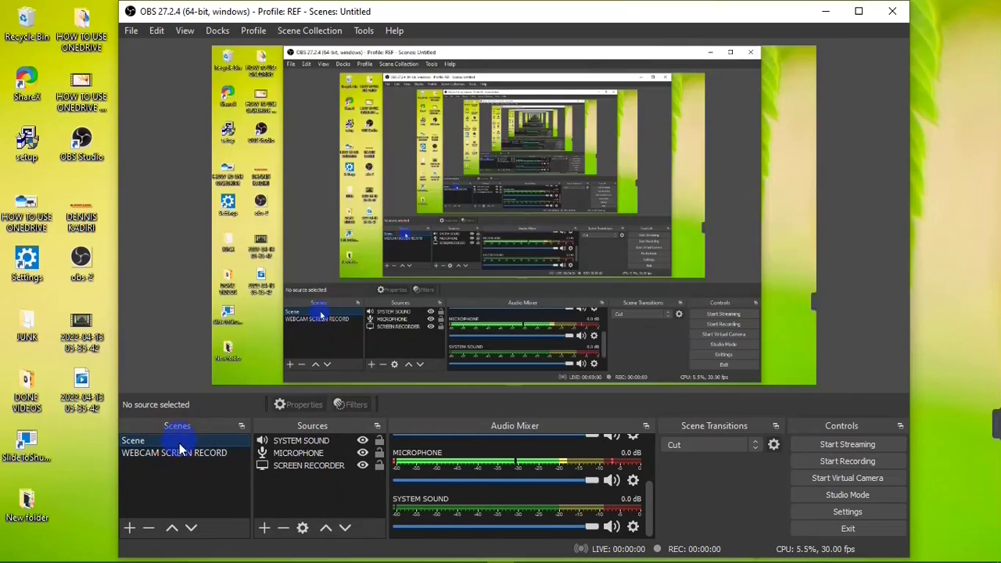
click(175, 454)
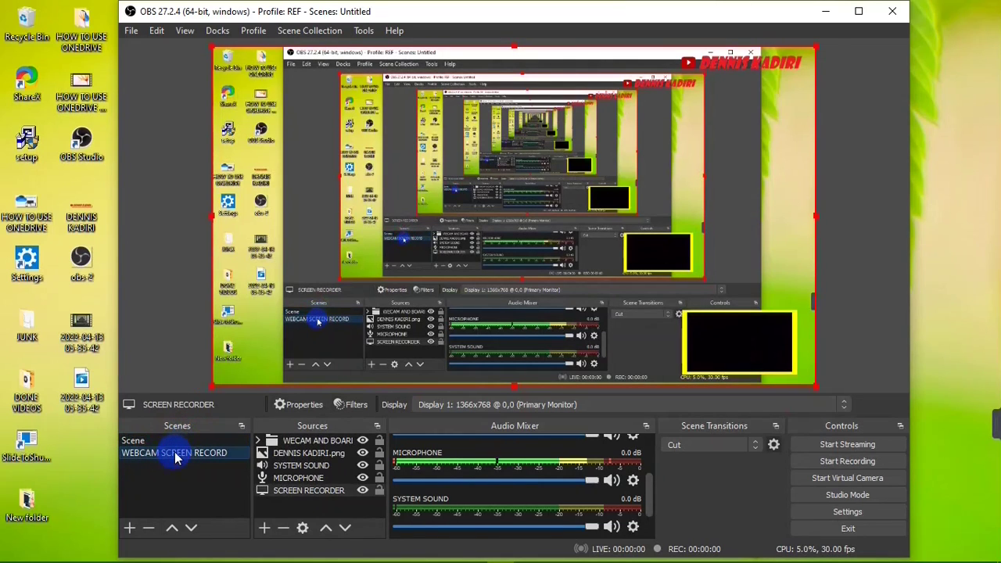
- Set the scene transition to Swipe and test it by switching between Scene and WEBCAM SCREEN RECORD
click(700, 446)
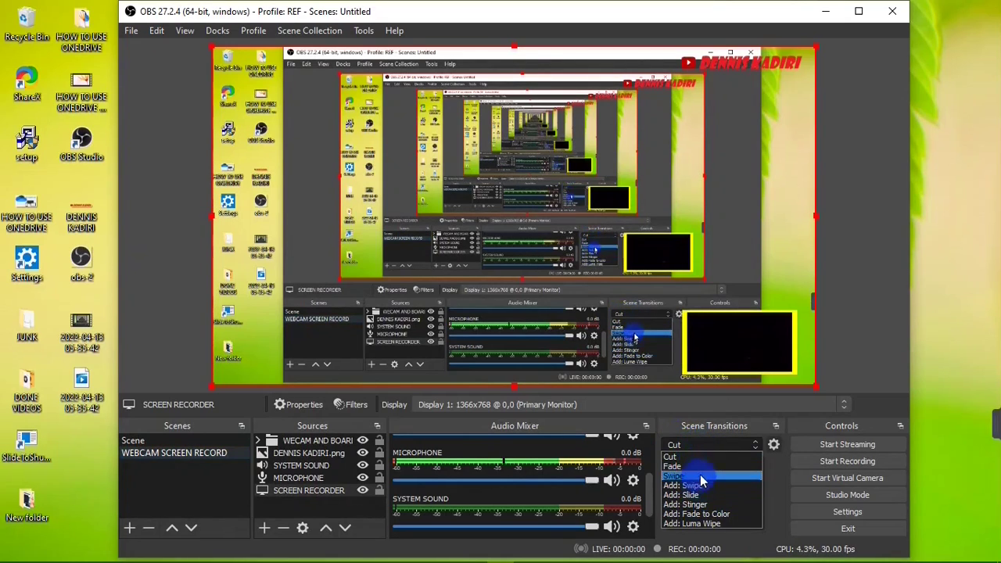
click(701, 476)
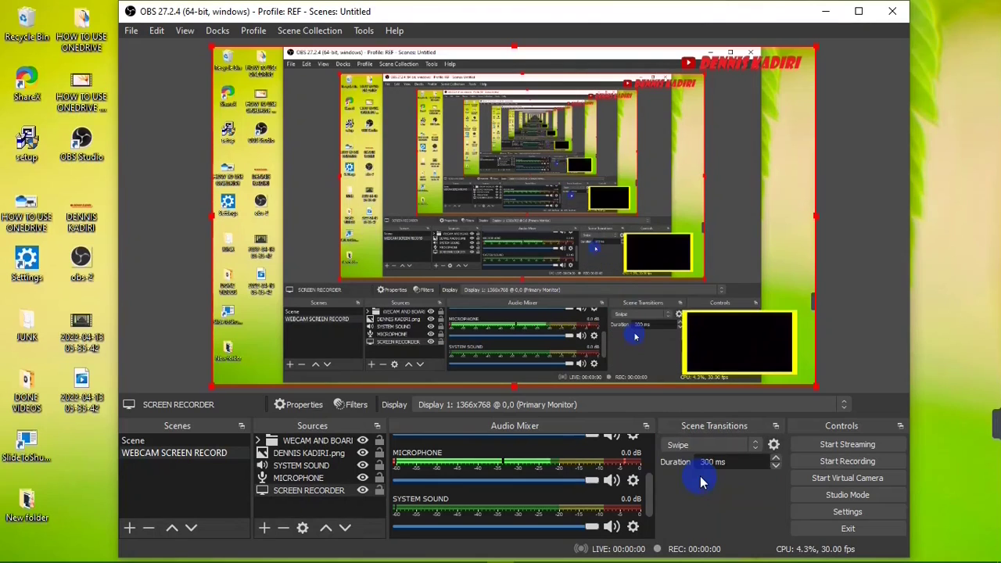
click(189, 441)
click(188, 453)
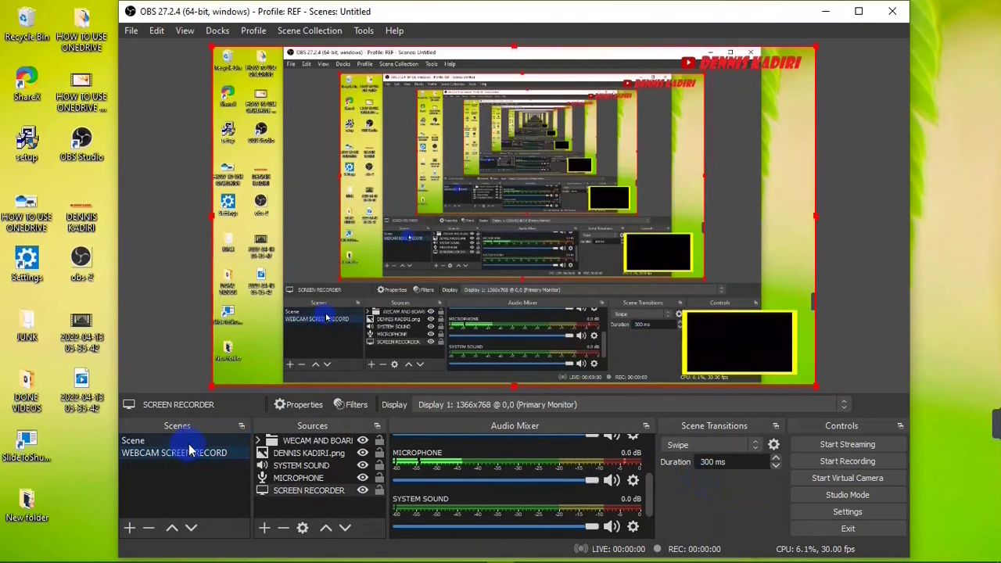
click(188, 441)
click(189, 453)
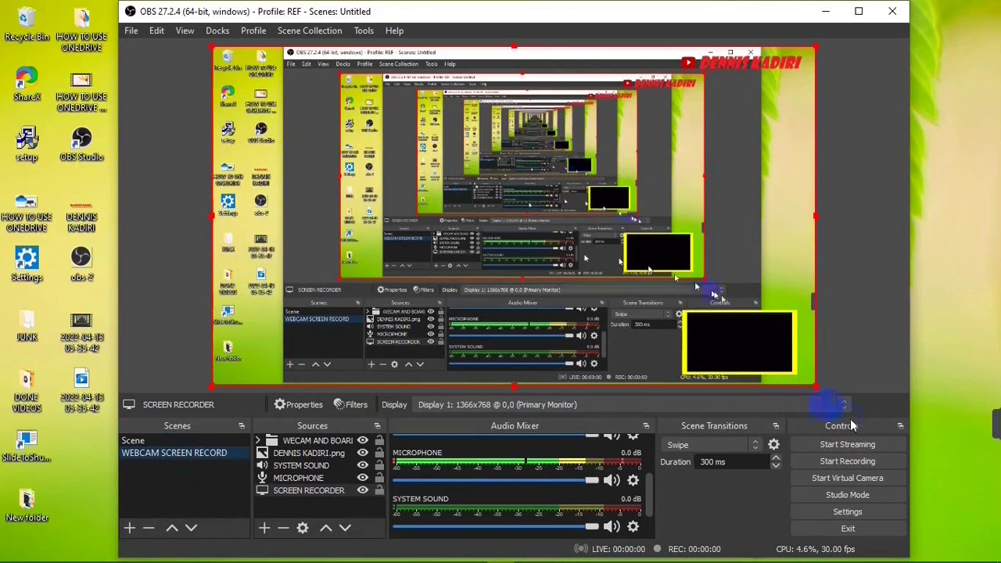
- In the hotkey settings, assign D as the switch-to-scene hotkey for Scene
click(866, 511)
click(202, 225)
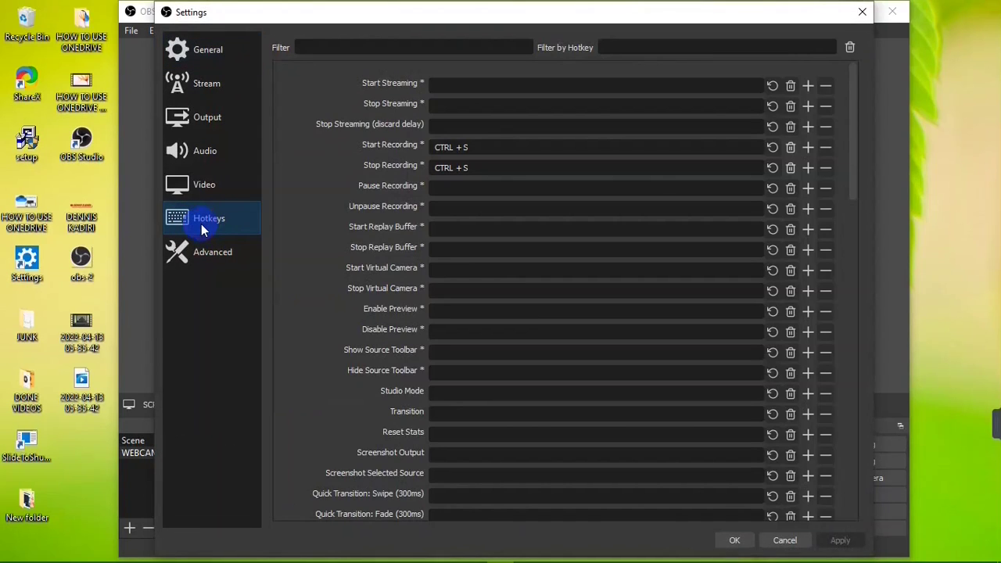
drag(851, 156, 832, 281)
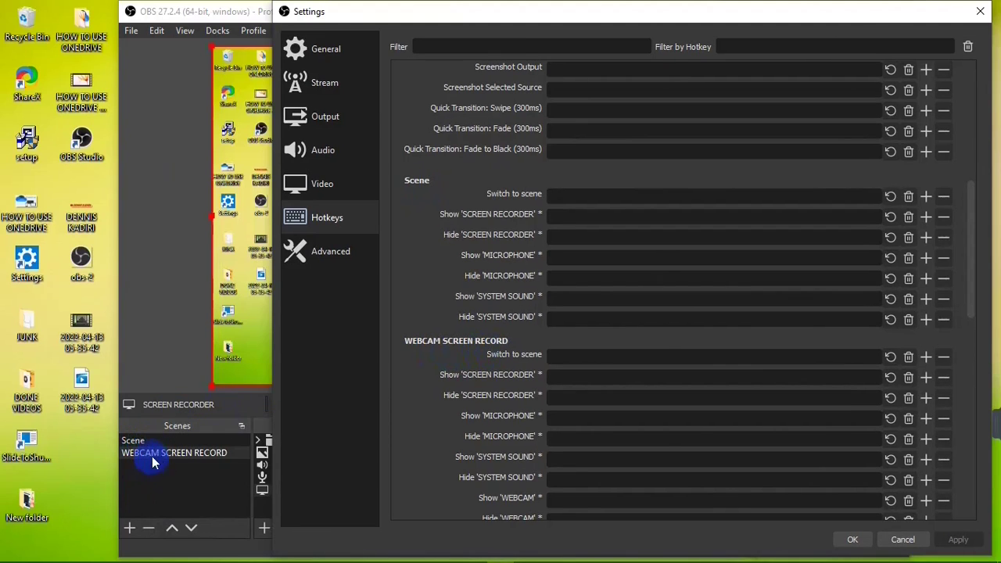
click(568, 195)
key(d)
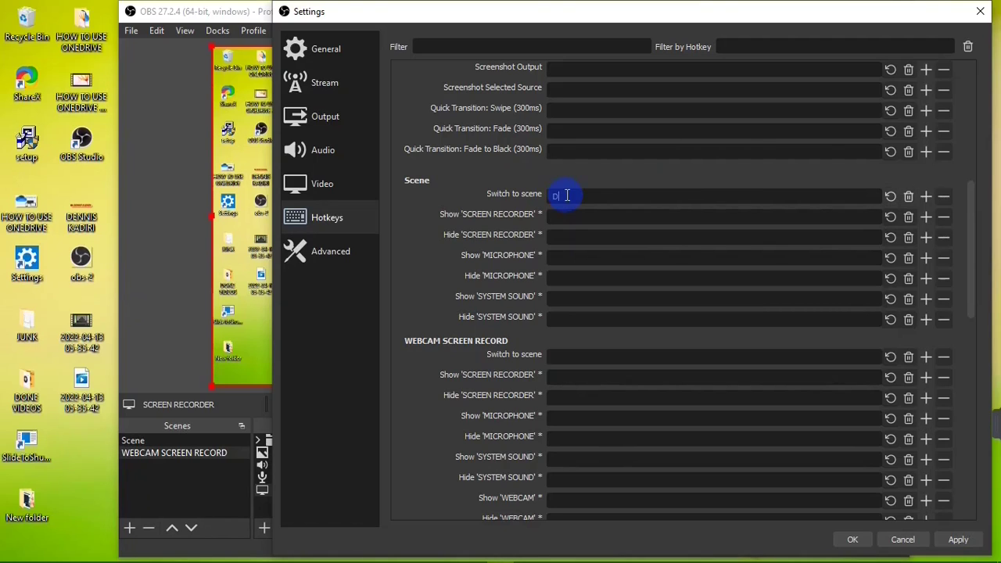
- Assign R as the switch-to-scene hotkey for WEBCAM SCREEN RECORD, save the settings and try both scene hotkeys
click(565, 357)
key(r)
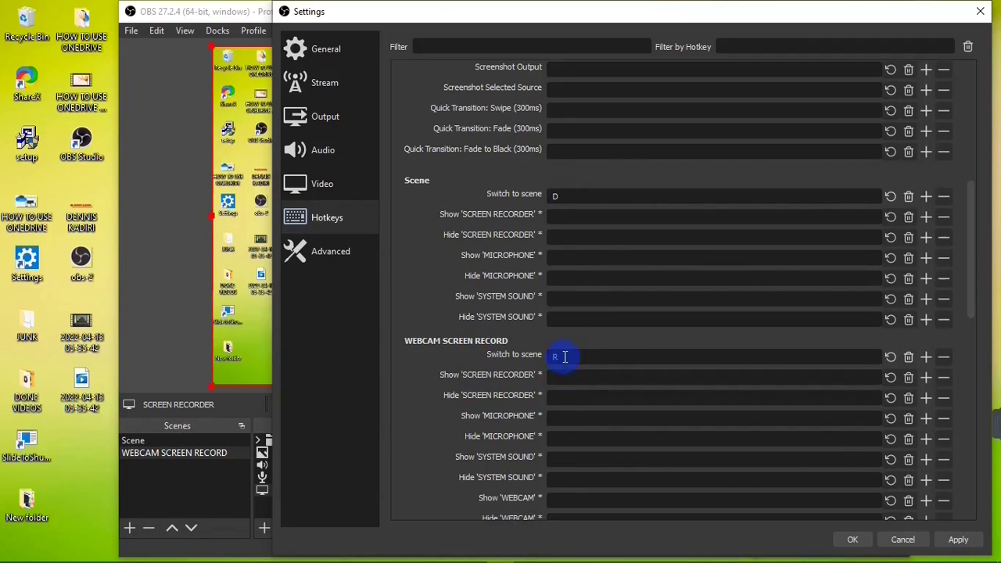
click(955, 539)
click(853, 542)
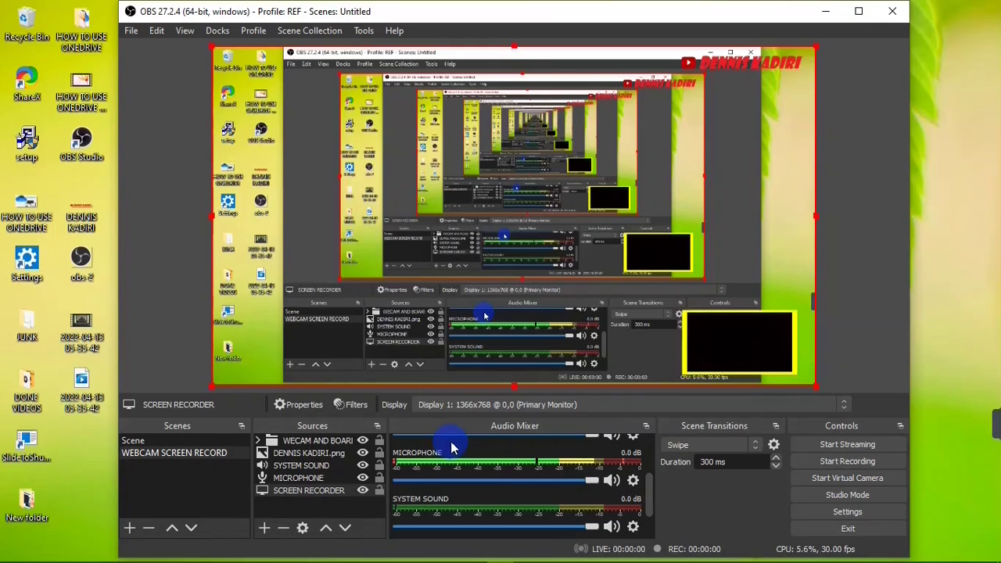
key(ctrl+1)
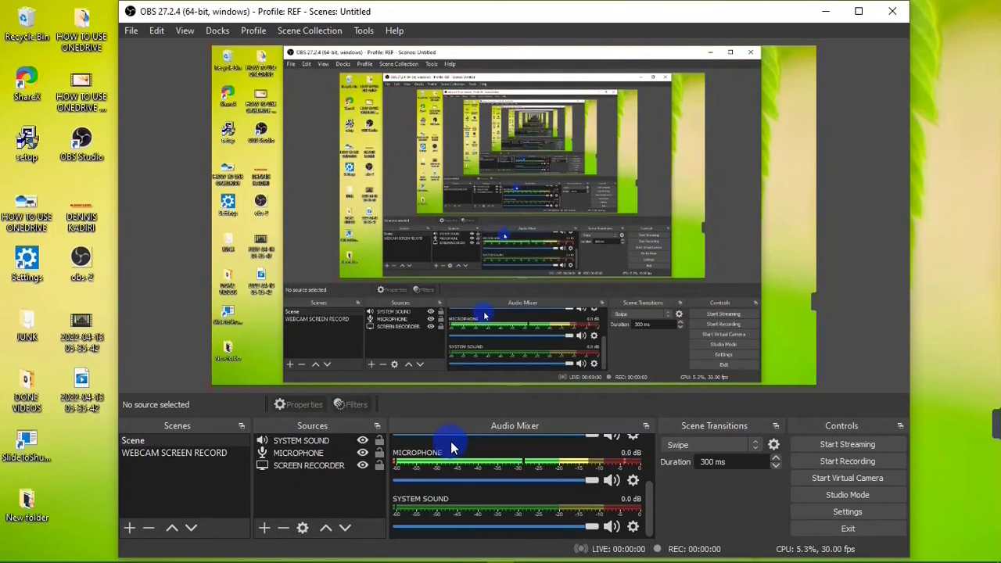
key(ctrl+2)
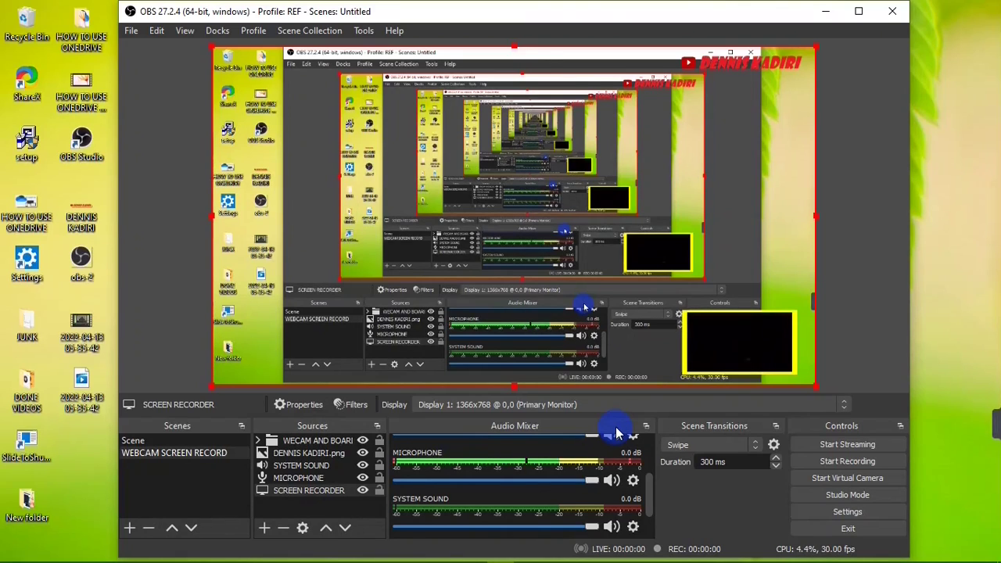
- Enable Studio Mode, then shrink the SCREEN RECORDER source in the preview and place it near the canvas center
click(842, 501)
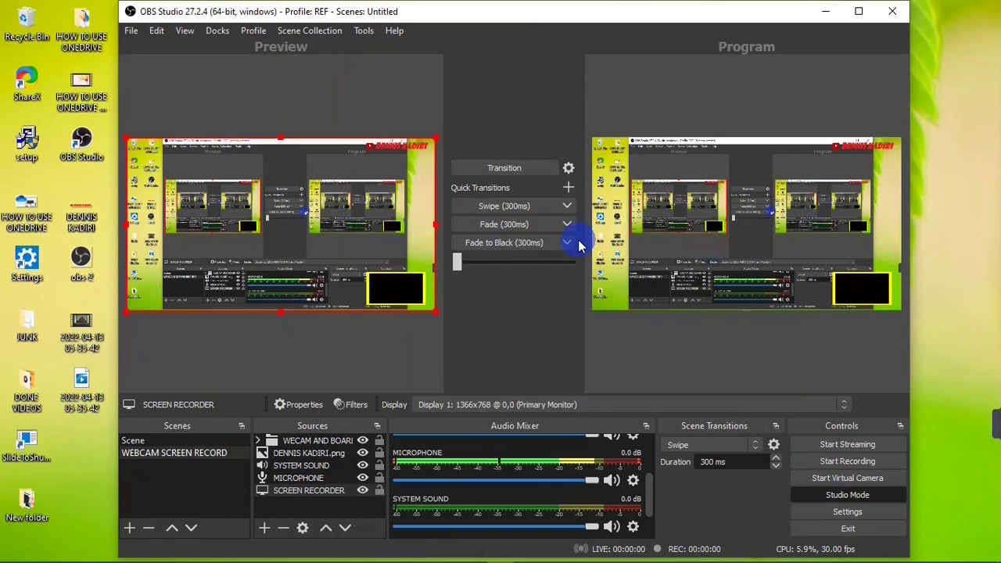
click(504, 167)
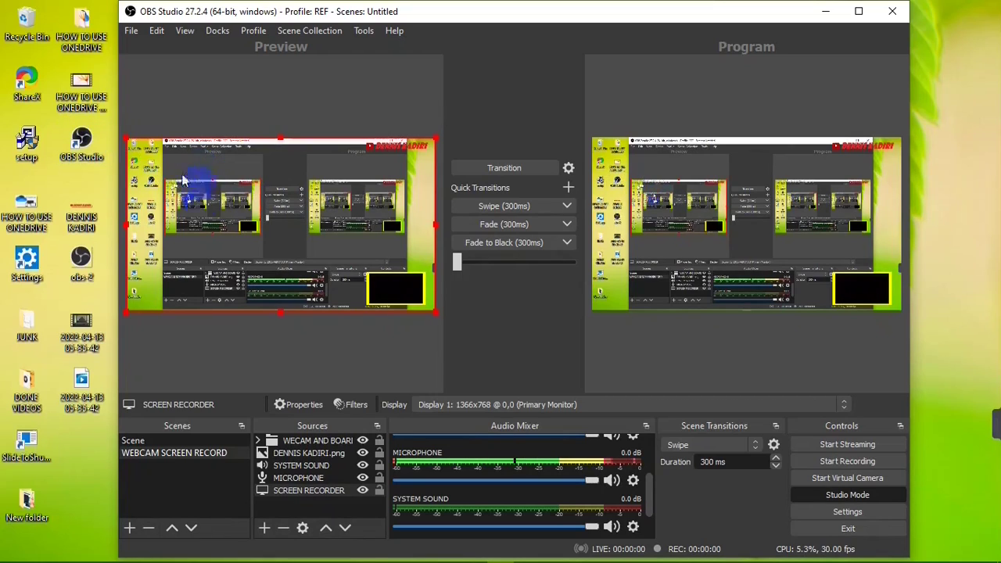
drag(124, 139, 251, 208)
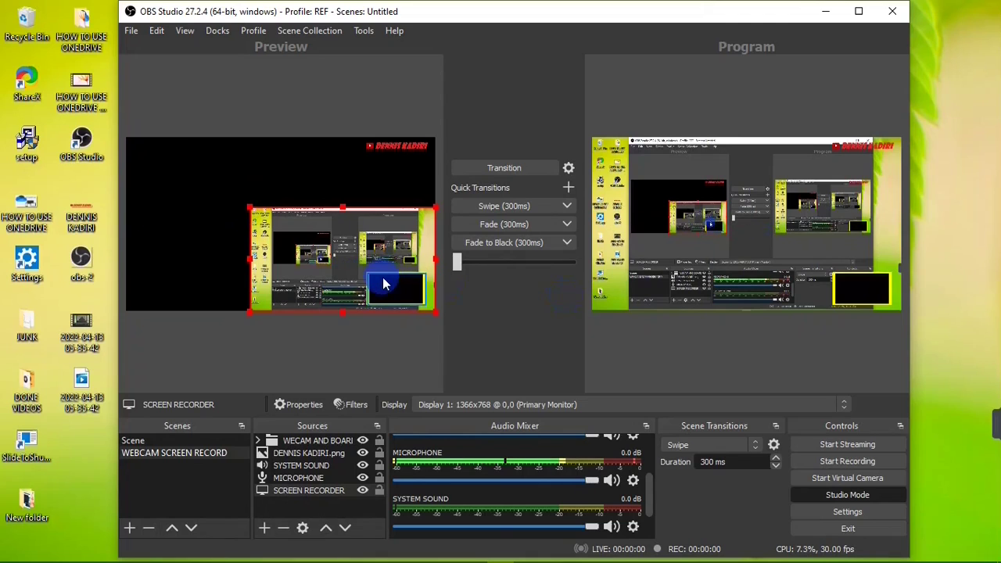
drag(337, 274, 268, 245)
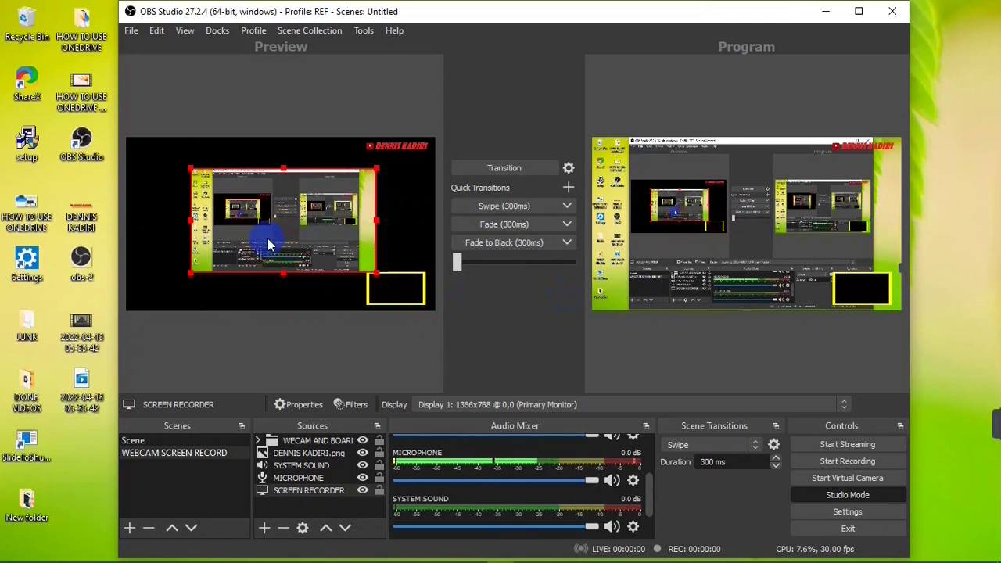
- Move the webcam group to the preview canvas's upper-left corner and the logo to its lower-right, and transition the layout to the program output
drag(385, 279, 161, 276)
drag(419, 150, 427, 297)
drag(170, 302, 149, 163)
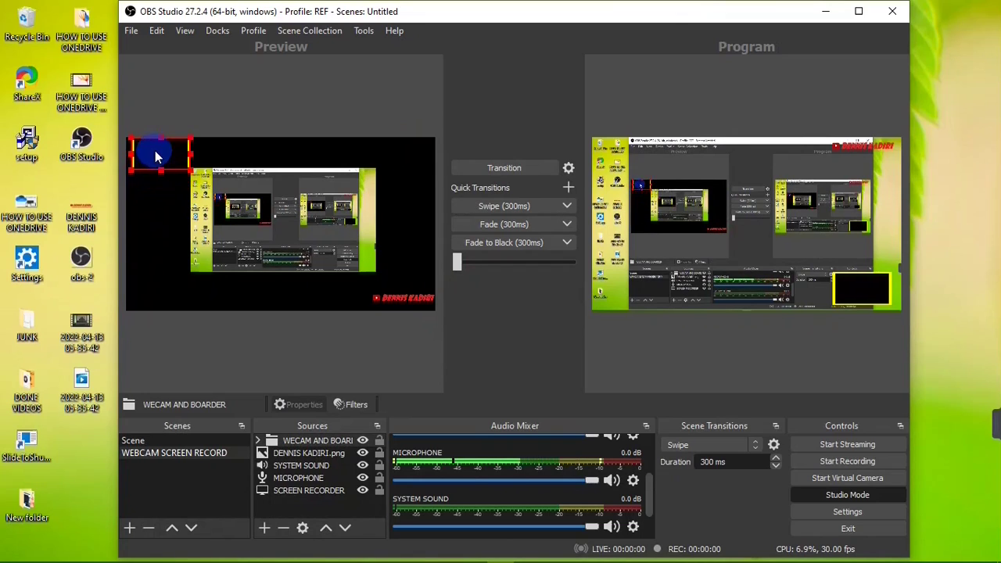
click(391, 299)
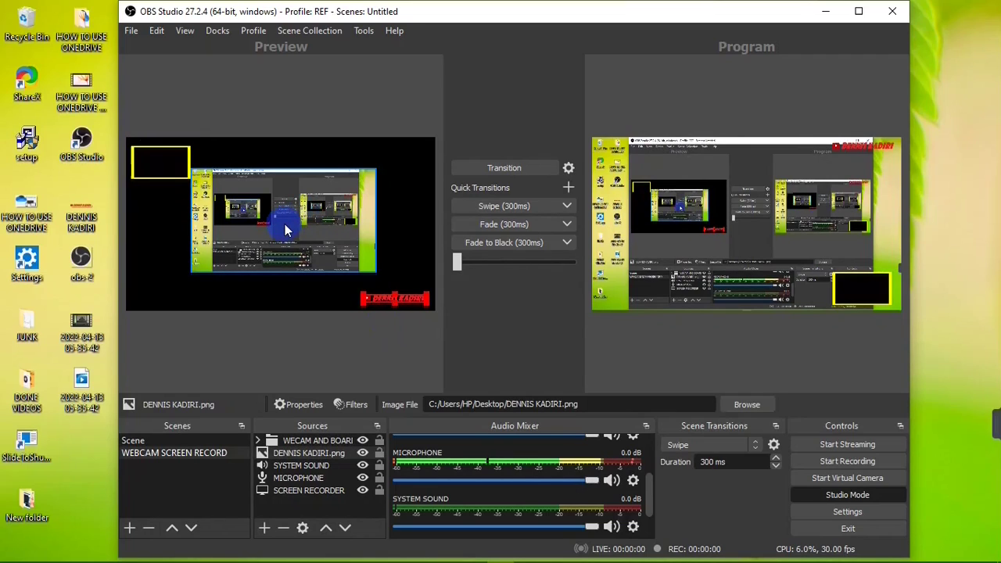
click(507, 168)
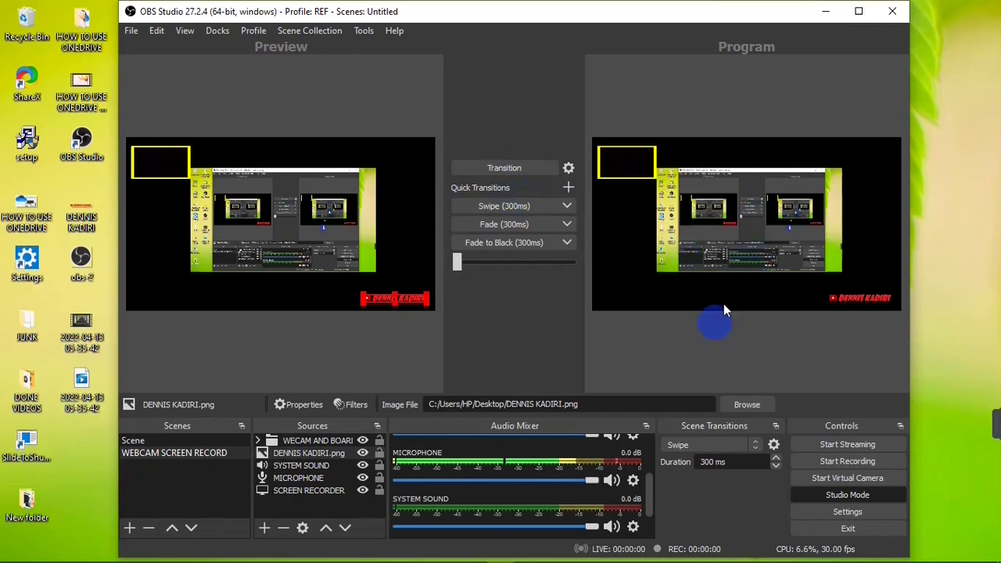
- Move the logo to the preview canvas's lower-left corner and the webcam group to its upper-right corner
drag(385, 302, 258, 241)
drag(179, 187, 274, 178)
drag(258, 241, 168, 294)
drag(273, 178, 384, 167)
- Move the screen capture to the preview canvas's upper-left corner, enlarge it up to the webcam group, and transition the layout to the program output
drag(333, 200, 270, 172)
drag(313, 249, 364, 271)
click(520, 167)
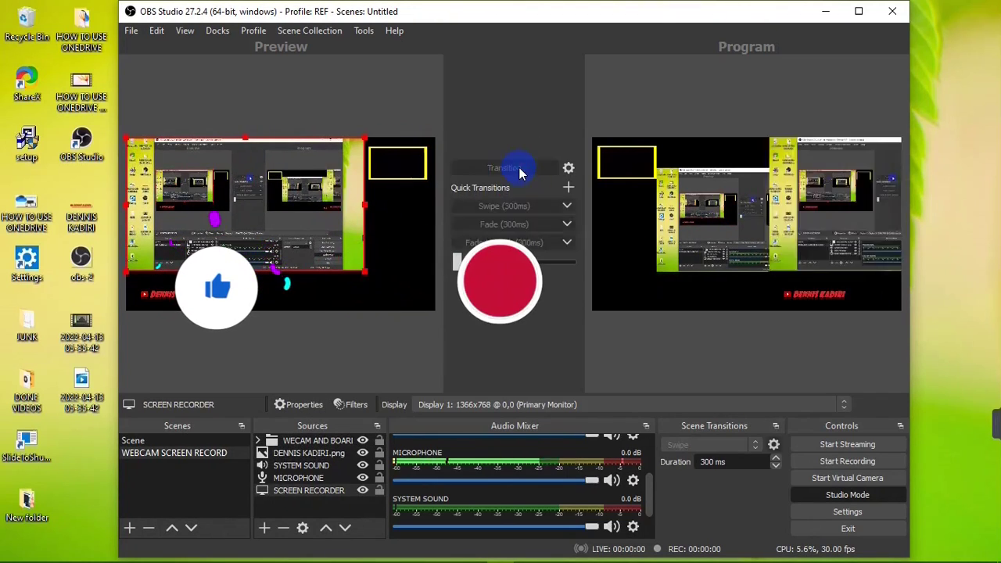